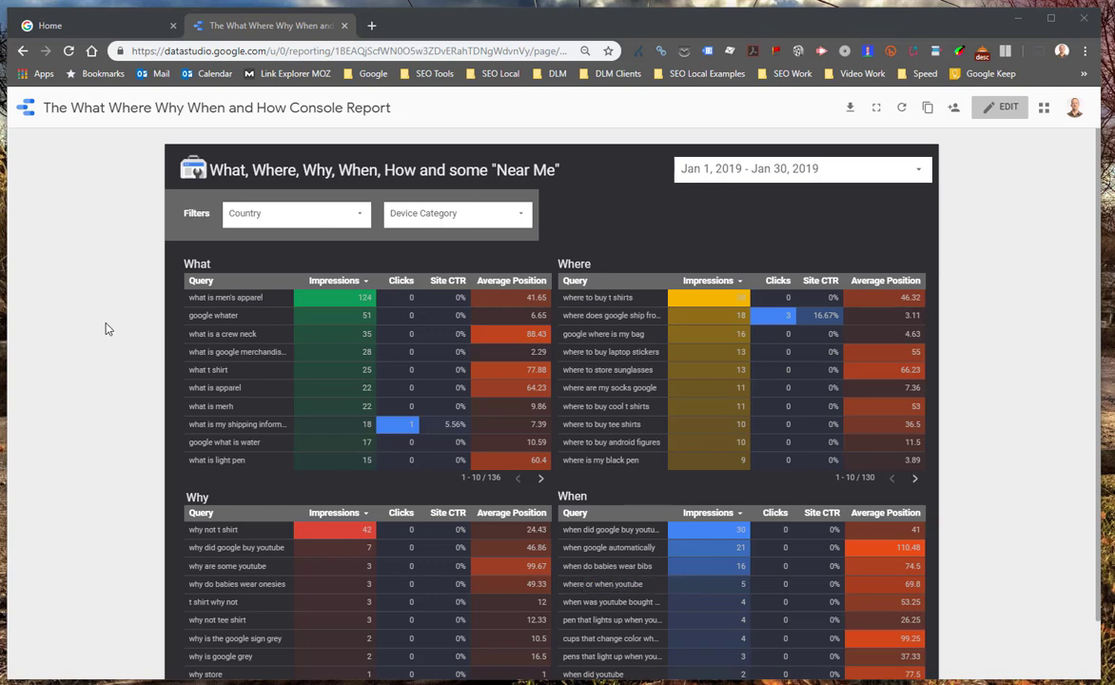
# Glance at the Google Merchandise Store tab, then return to the Data Studio console report
pyautogui.click(83, 24)
pyautogui.moveTo(91, 166)
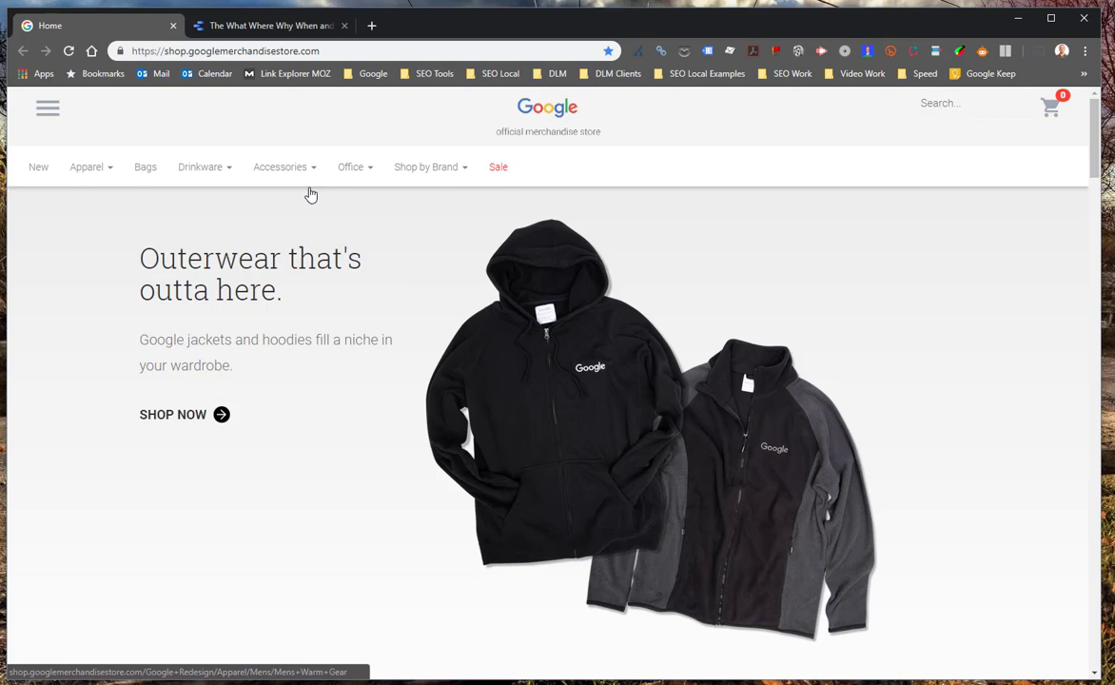
pyautogui.click(257, 27)
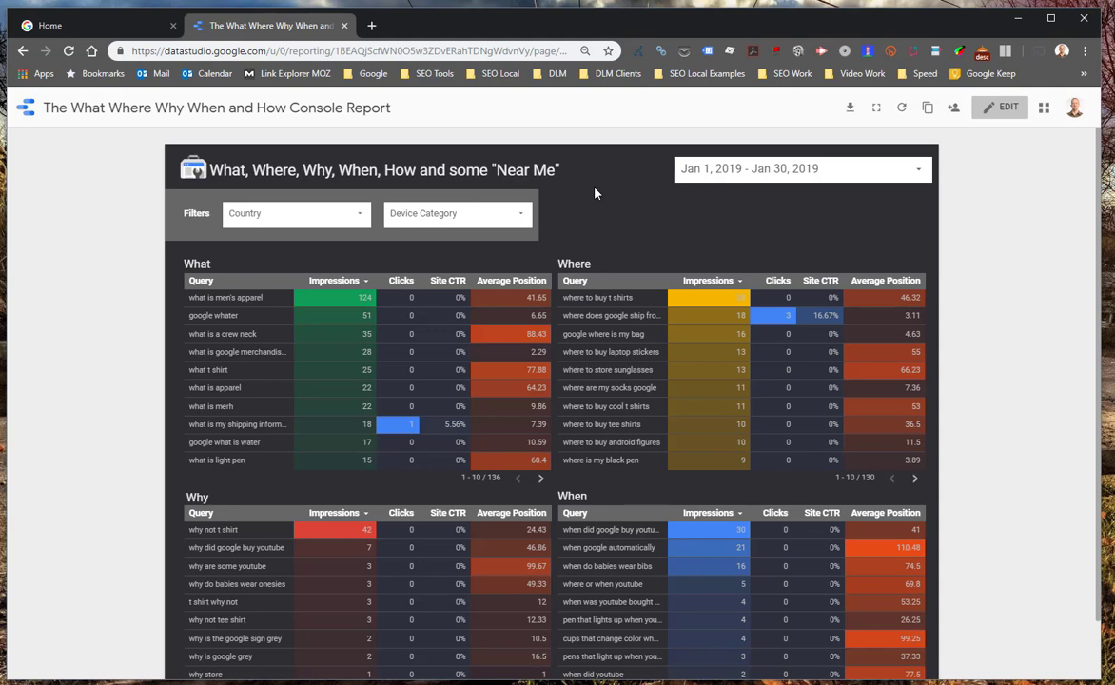
# Filter the report's Country control to United States only
pyautogui.click(281, 215)
pyautogui.moveTo(285, 475)
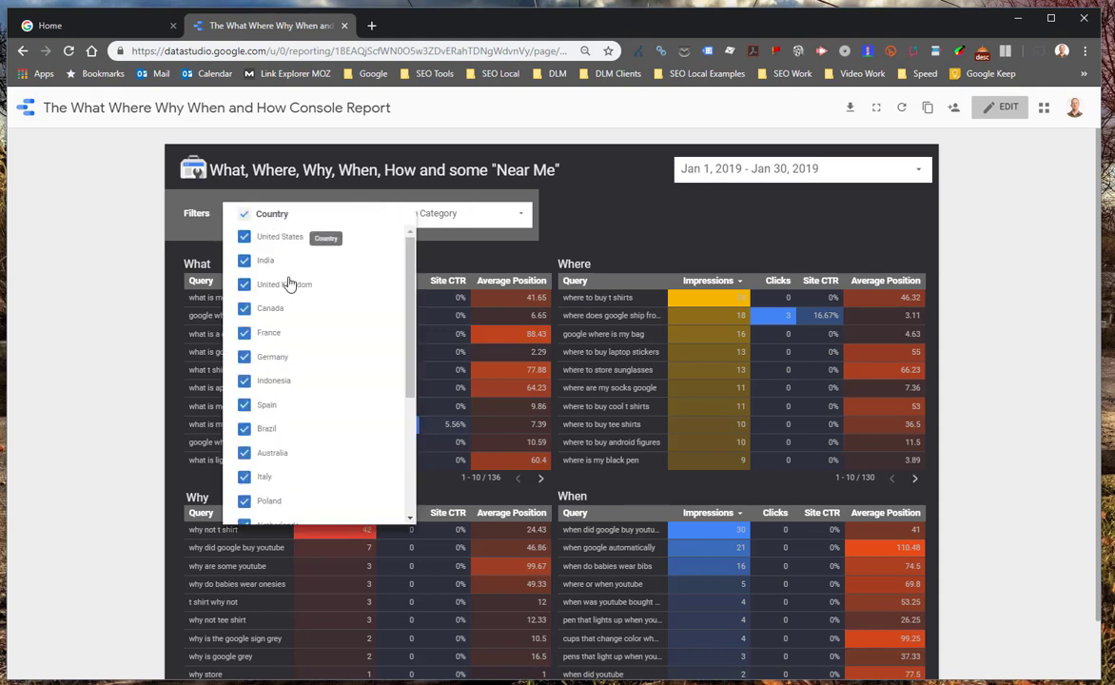
pyautogui.scroll(-5, 310, 475)
pyautogui.scroll(5, 310, 479)
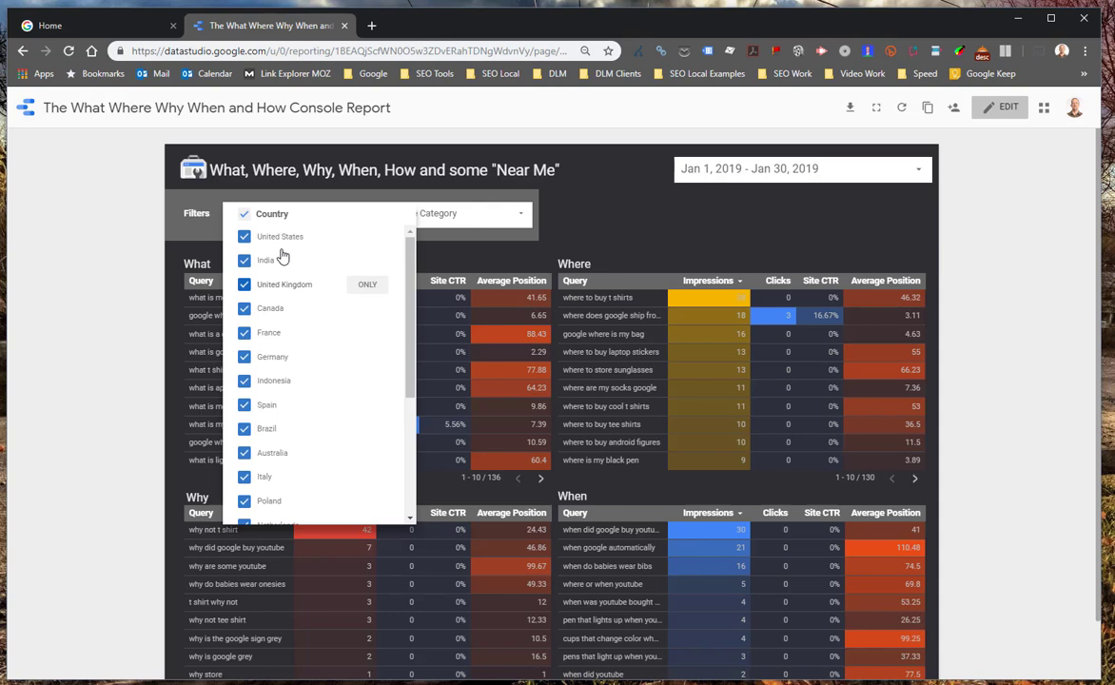
pyautogui.click(367, 237)
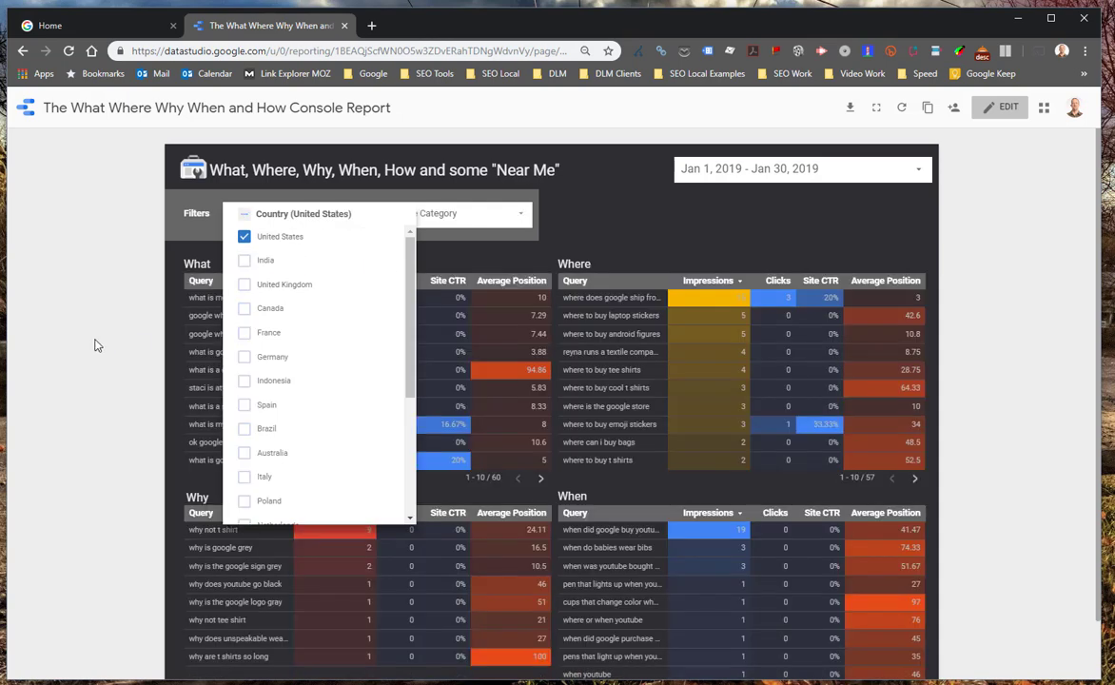
# Limit the Device Category control to MOBILE only
pyautogui.click(429, 213)
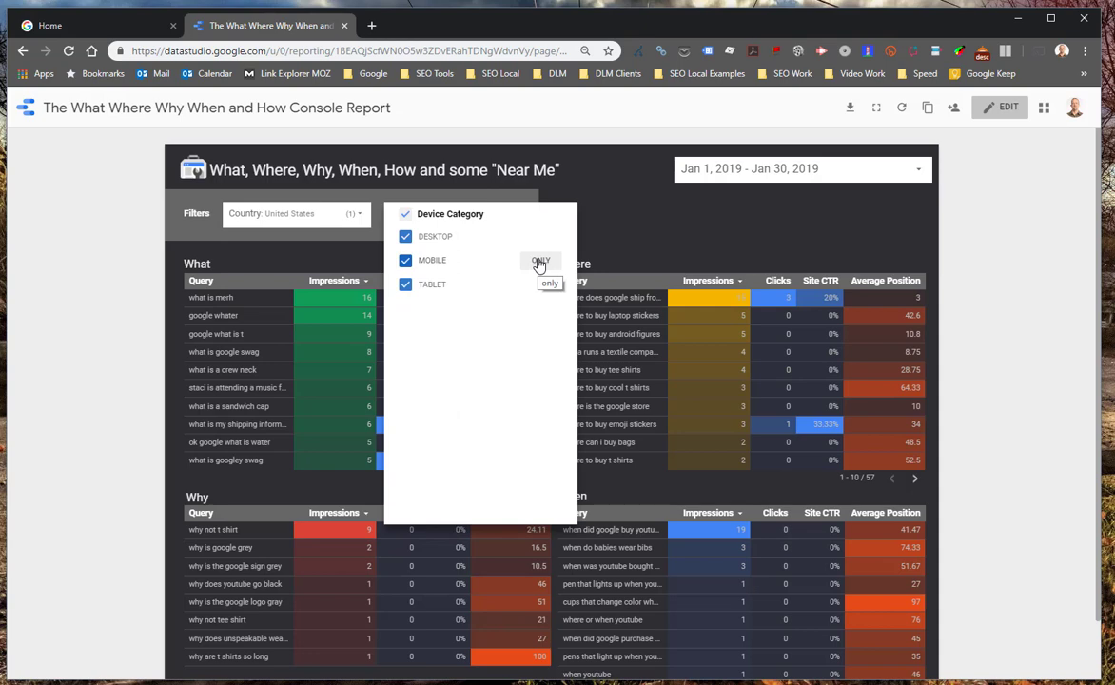
pyautogui.click(540, 262)
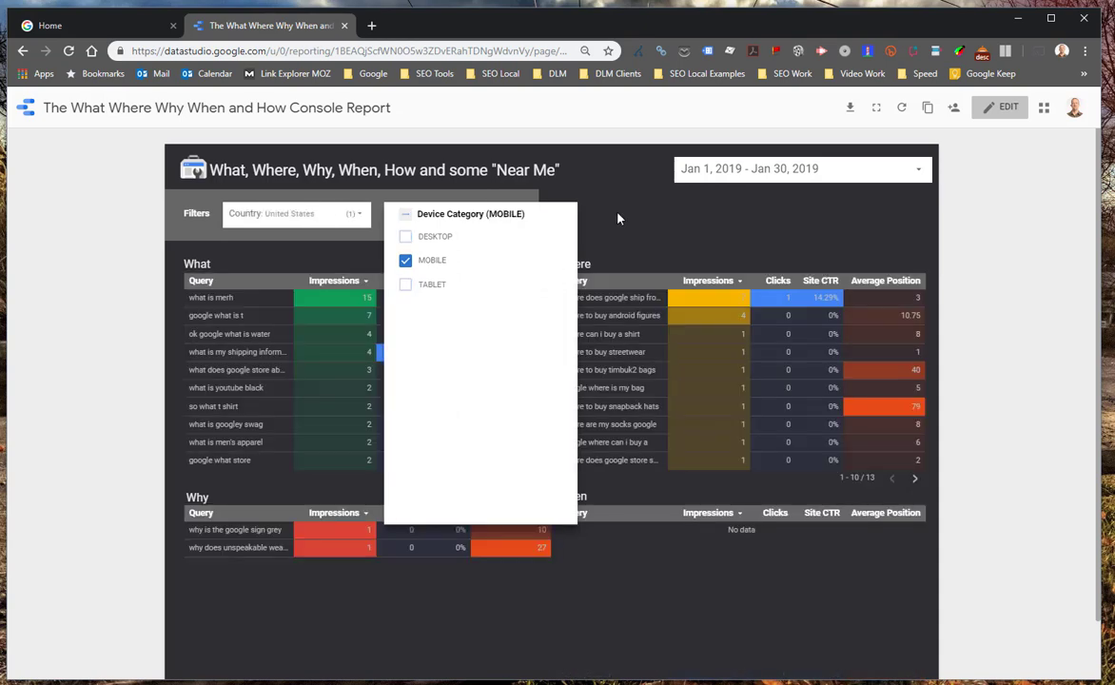
pyautogui.click(618, 219)
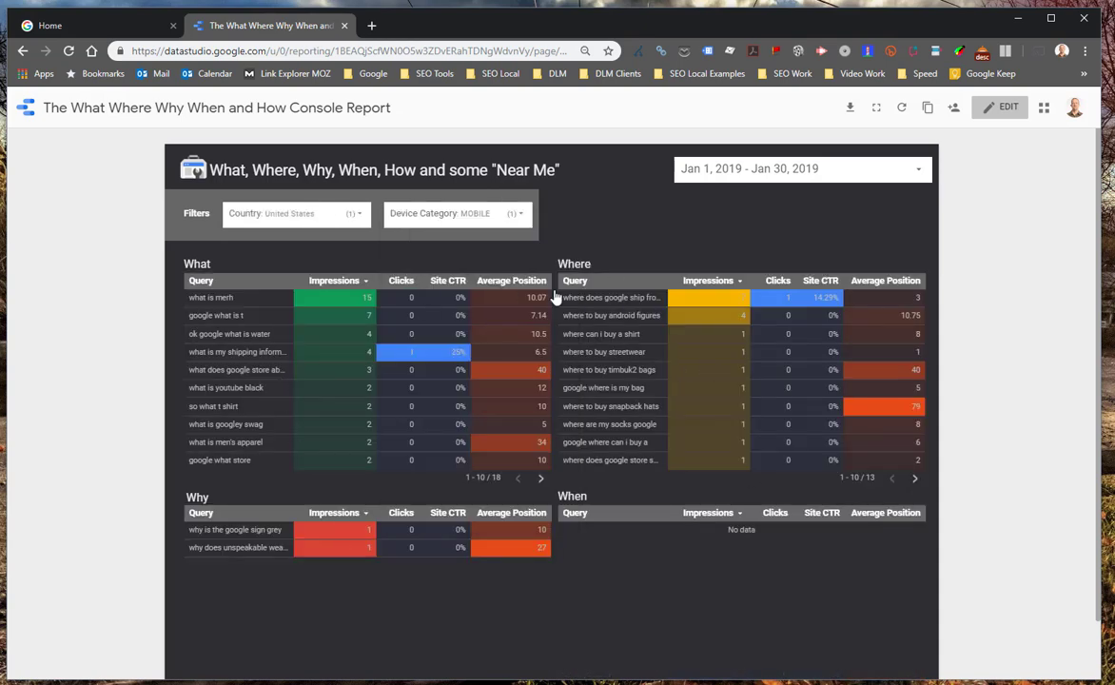
# Set the date range to Sep 1, 2018 – Jan 30, 2019 and re-sort the What table by Impressions
pyautogui.click(794, 169)
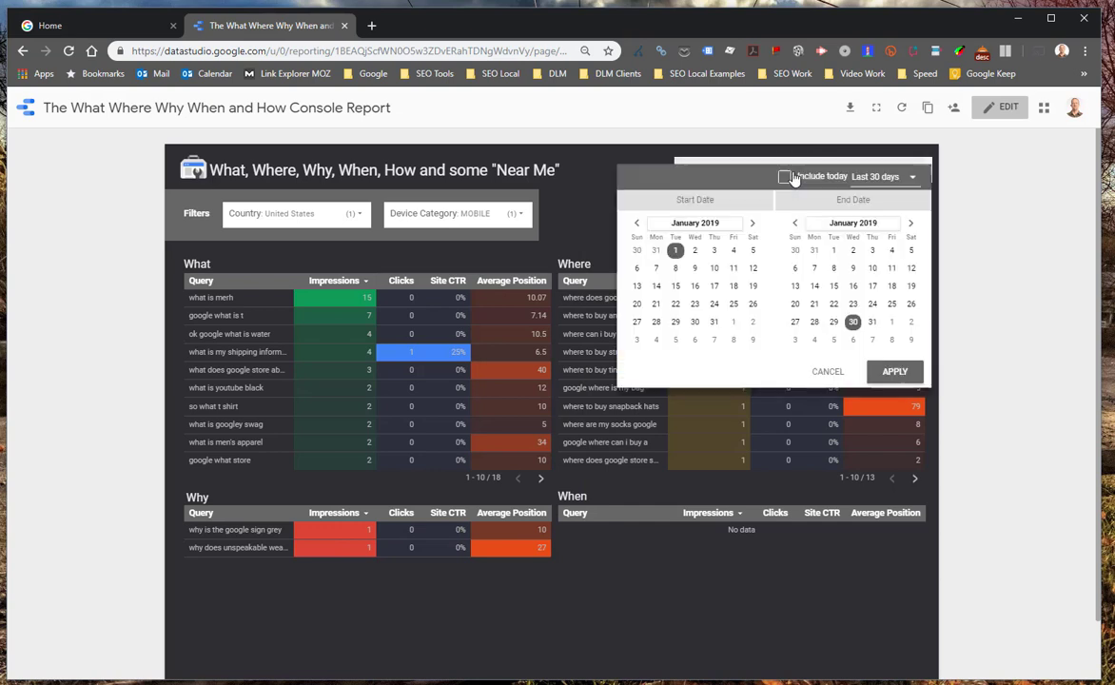
pyautogui.click(637, 224)
pyautogui.click(638, 224)
pyautogui.click(637, 224)
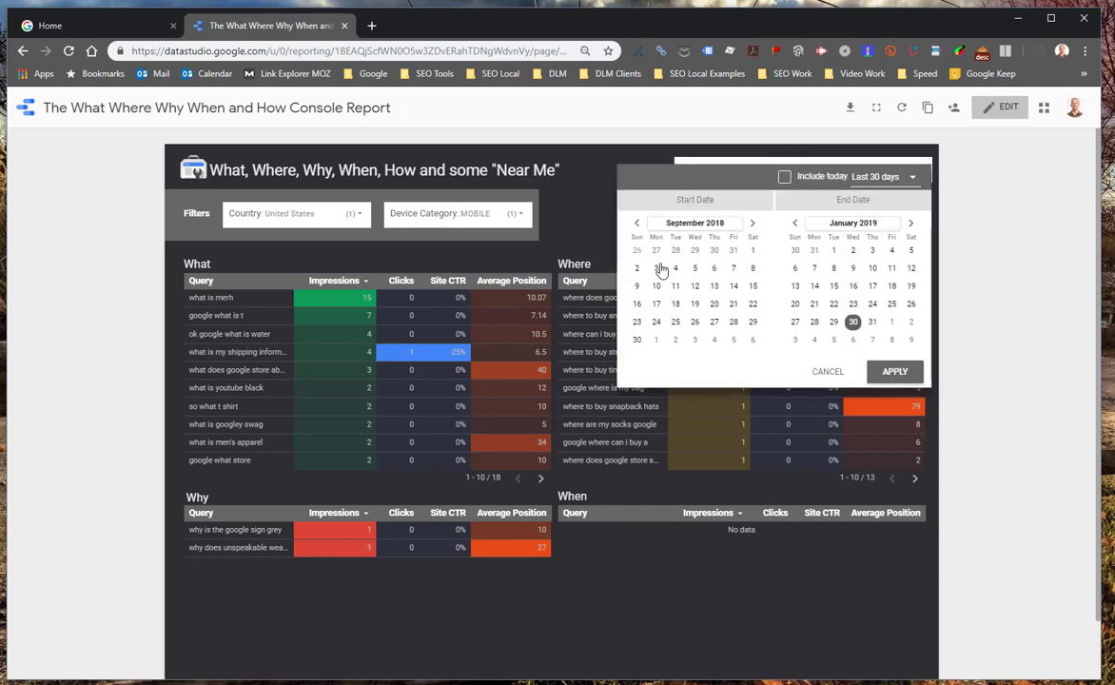
pyautogui.click(753, 250)
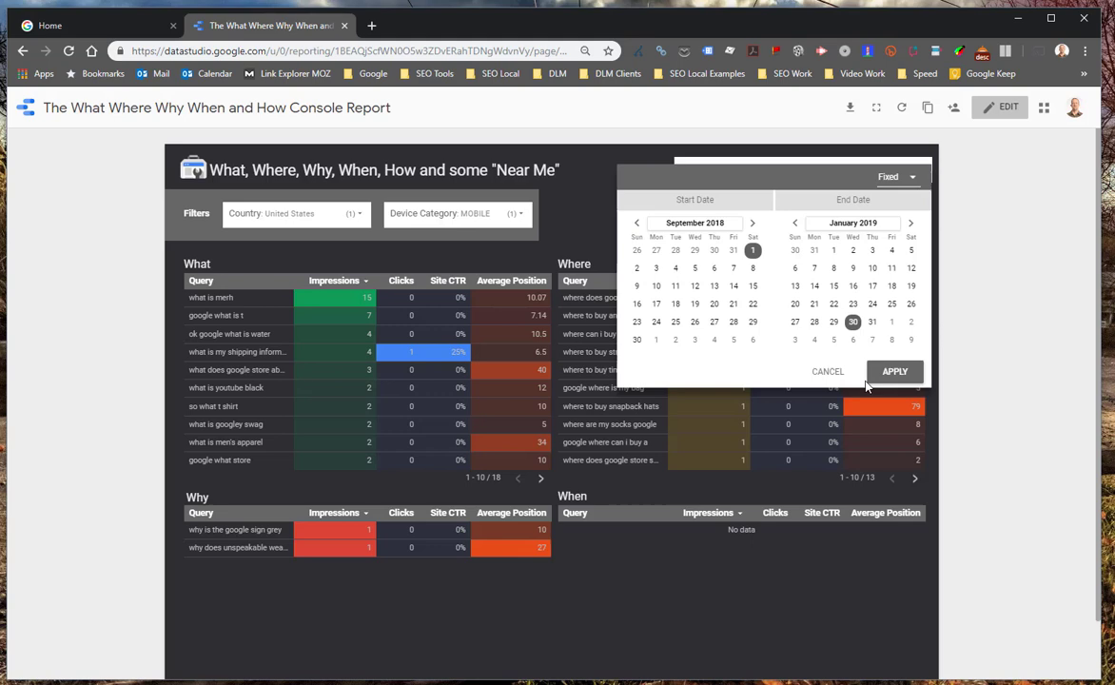
pyautogui.click(892, 372)
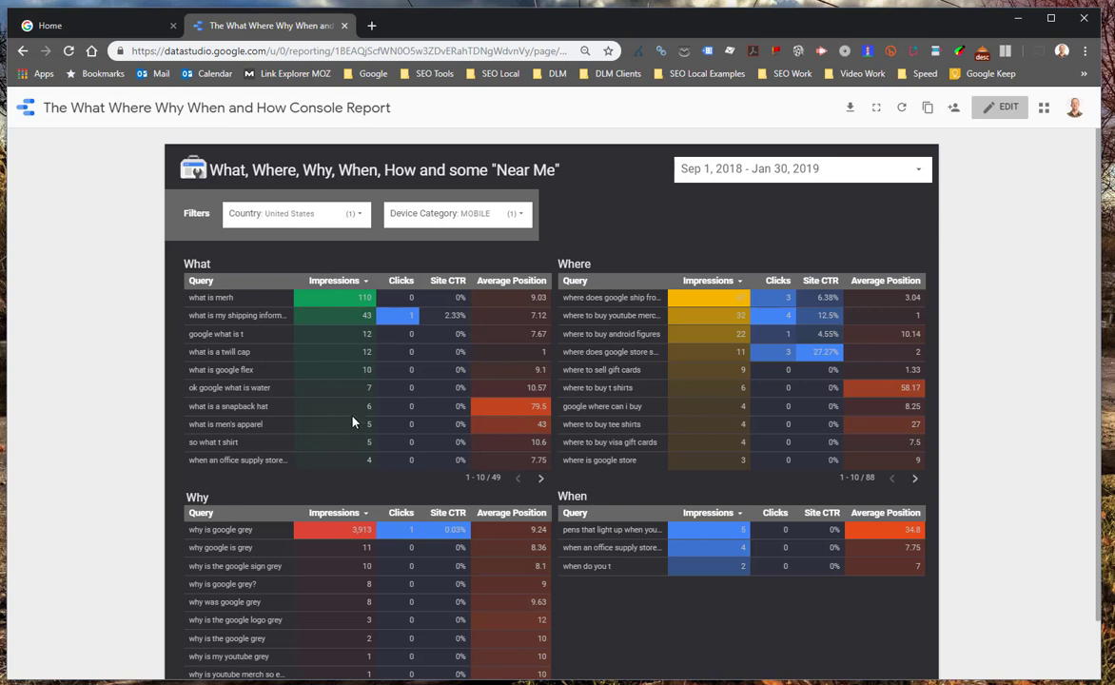
pyautogui.click(339, 282)
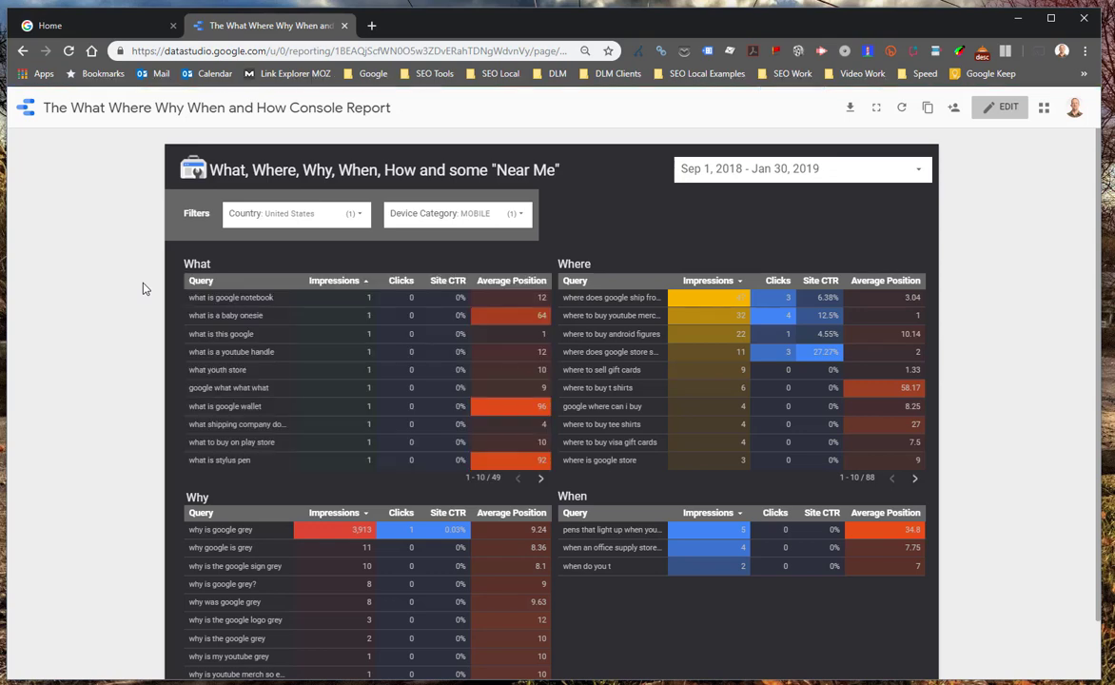
pyautogui.click(334, 281)
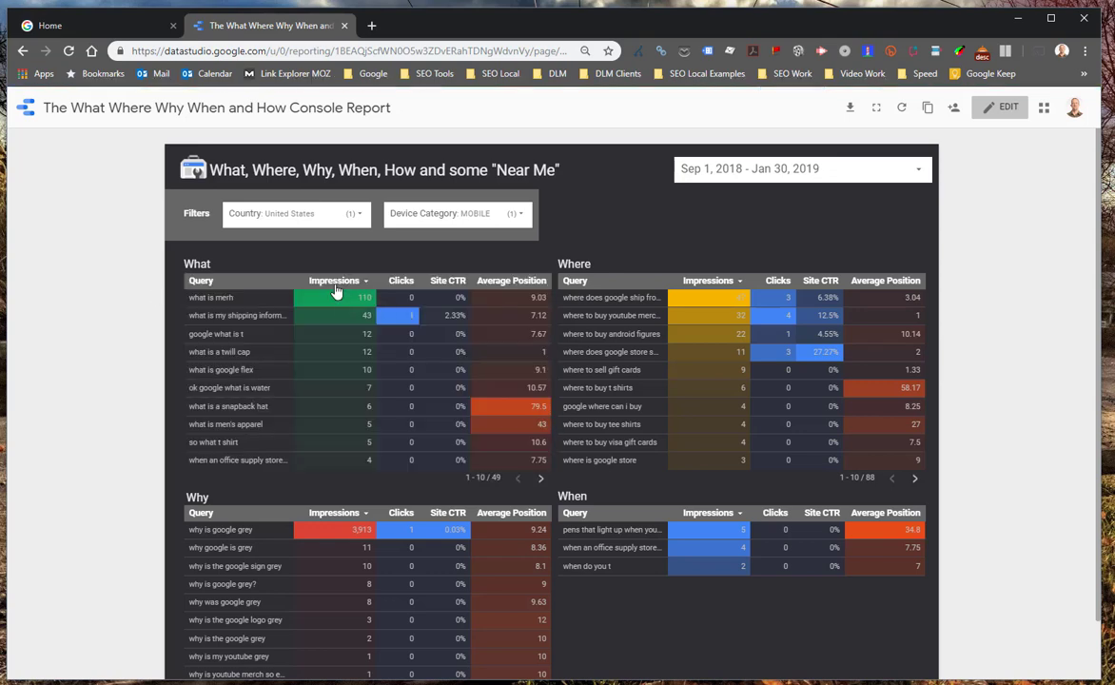
# Switch the report to edit mode and duplicate the current page as page 2
pyautogui.click(1009, 108)
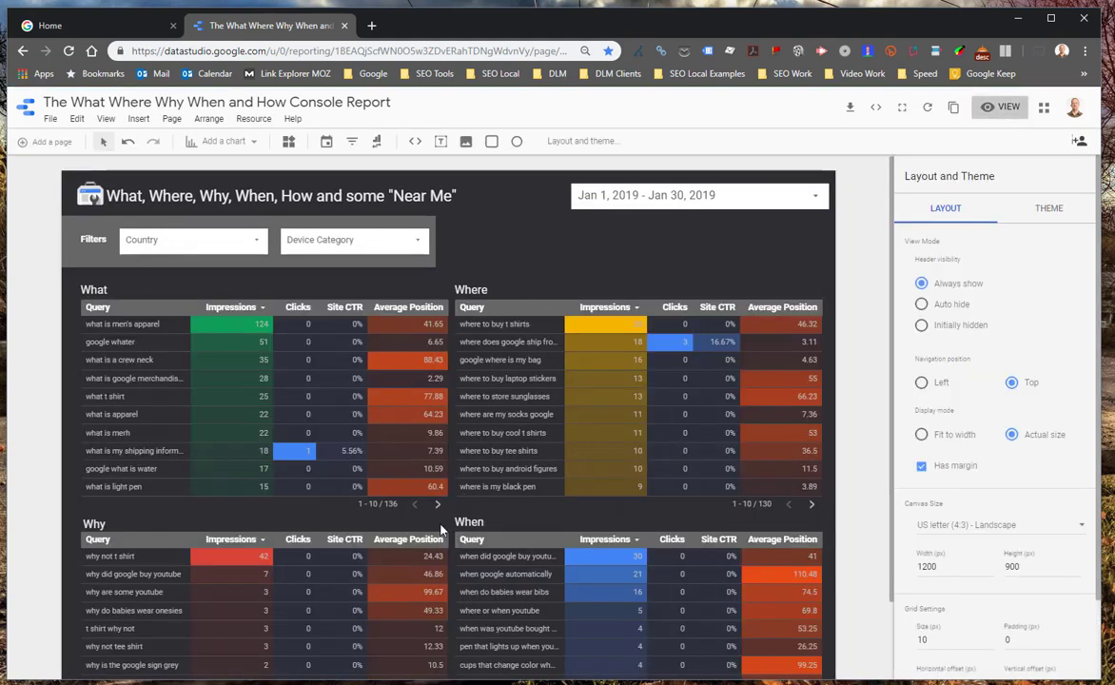
pyautogui.click(169, 119)
pyautogui.click(195, 175)
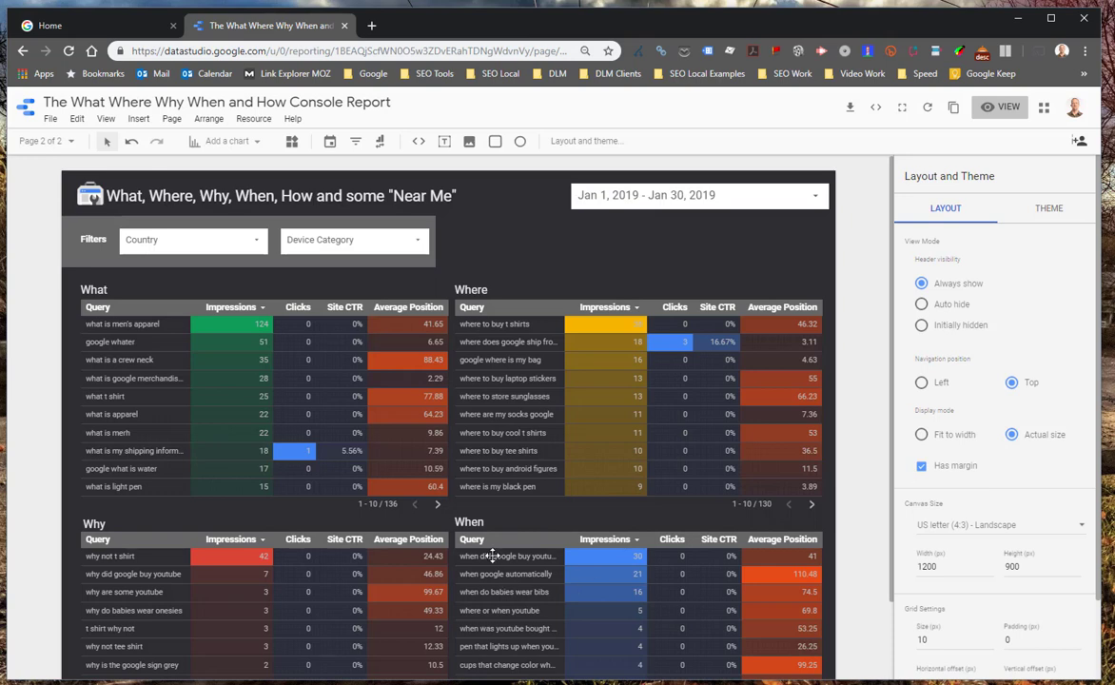
# Retitle the first table's What heading as 'How'
pyautogui.click(98, 289)
pyautogui.doubleClick(99, 290)
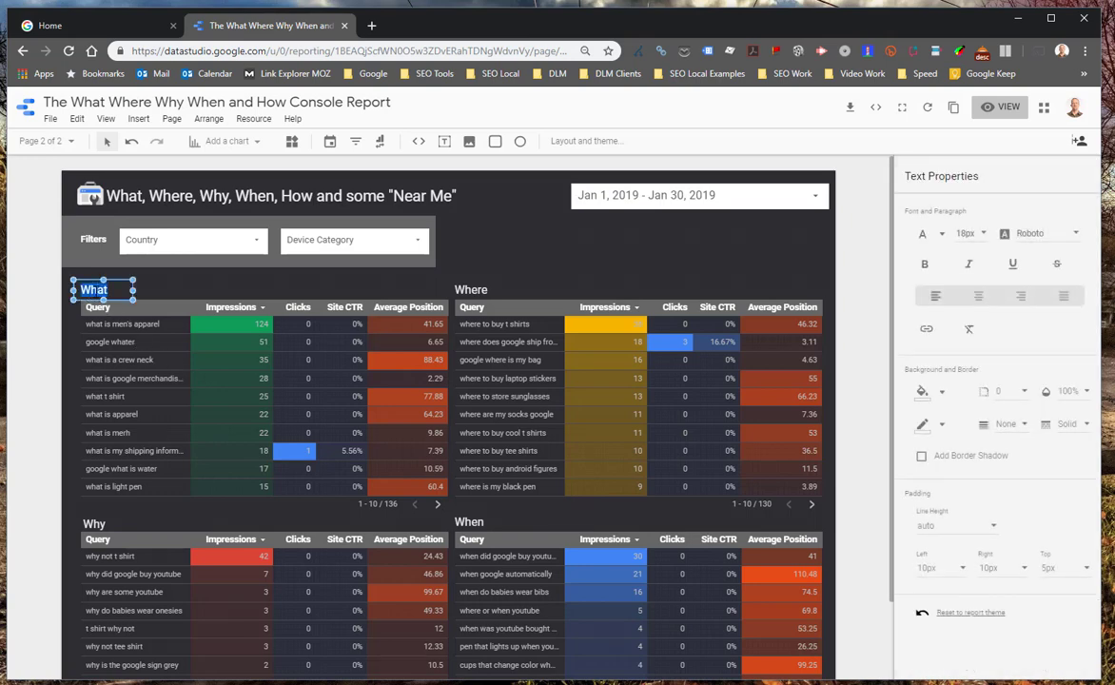
pyautogui.write('How')
# Remove the 'what' filter from the How table's data settings
pyautogui.click(249, 354)
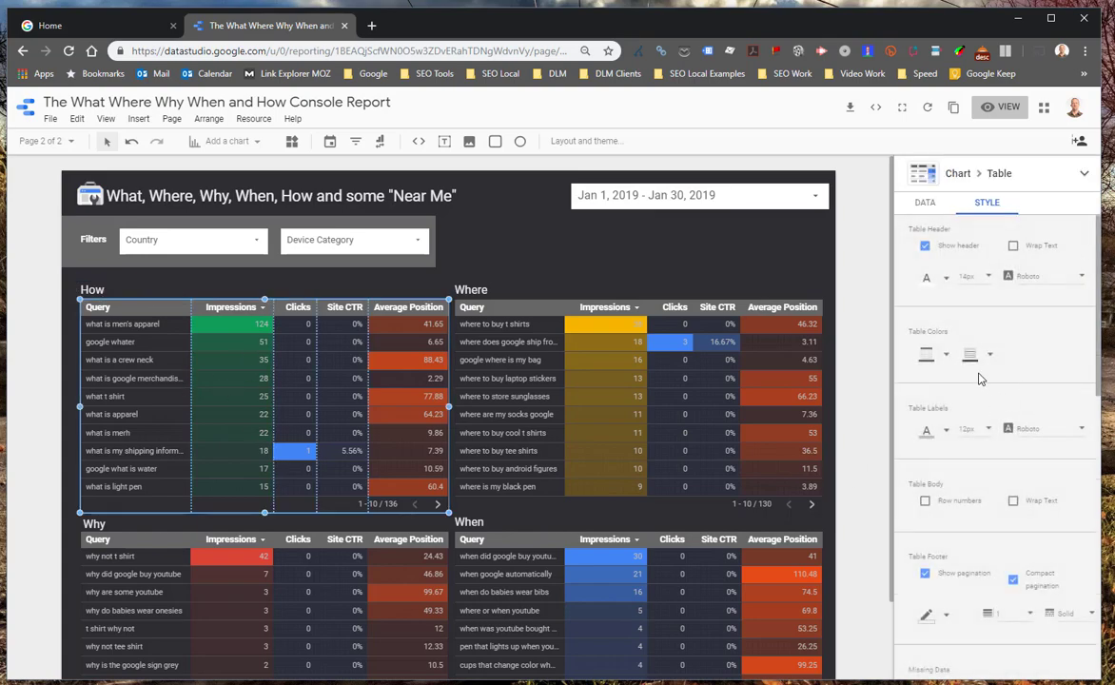
pyautogui.click(920, 203)
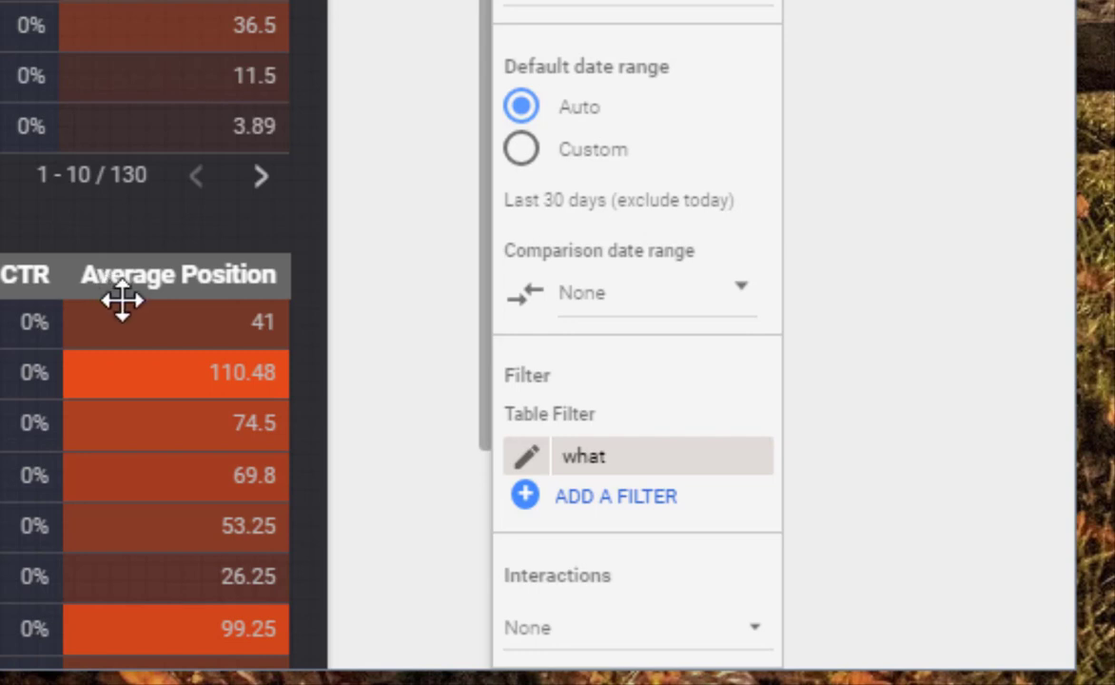
pyautogui.click(752, 456)
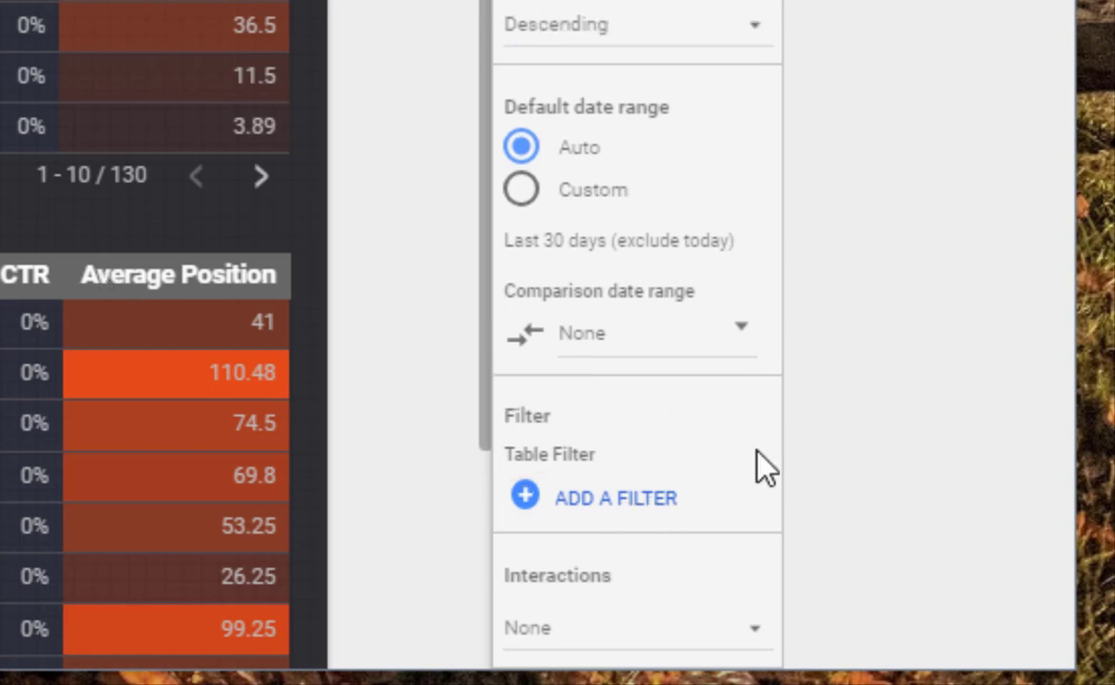
pyautogui.click(626, 498)
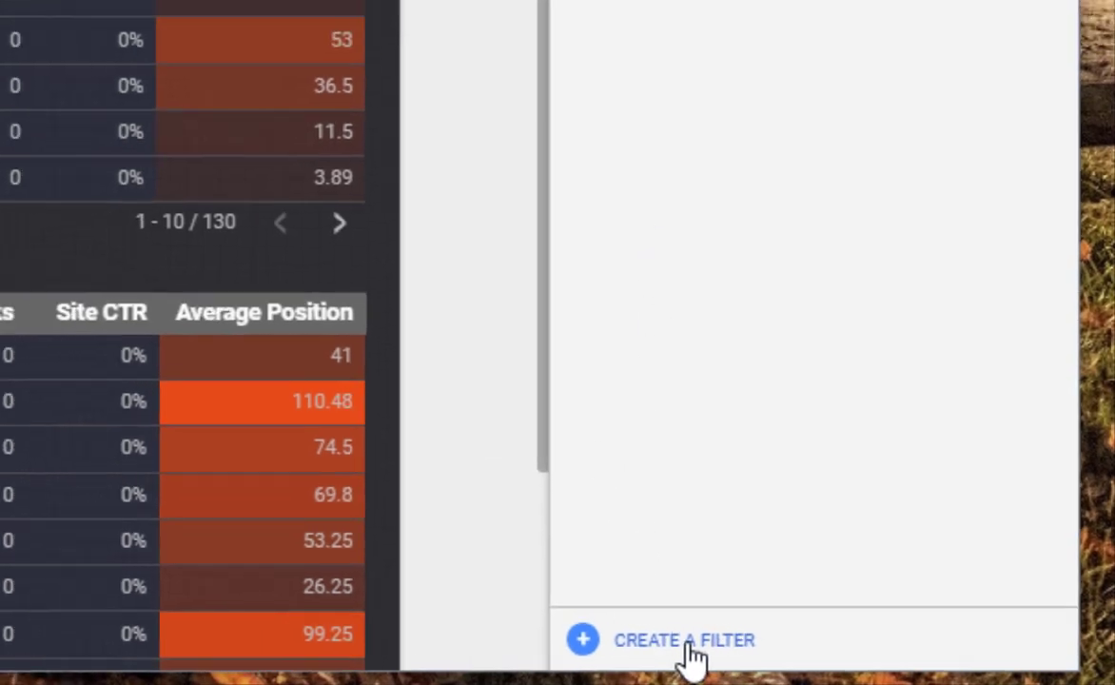
# Create a filter named 'how' (Query contains 'how') and save it onto the How table
pyautogui.click(642, 637)
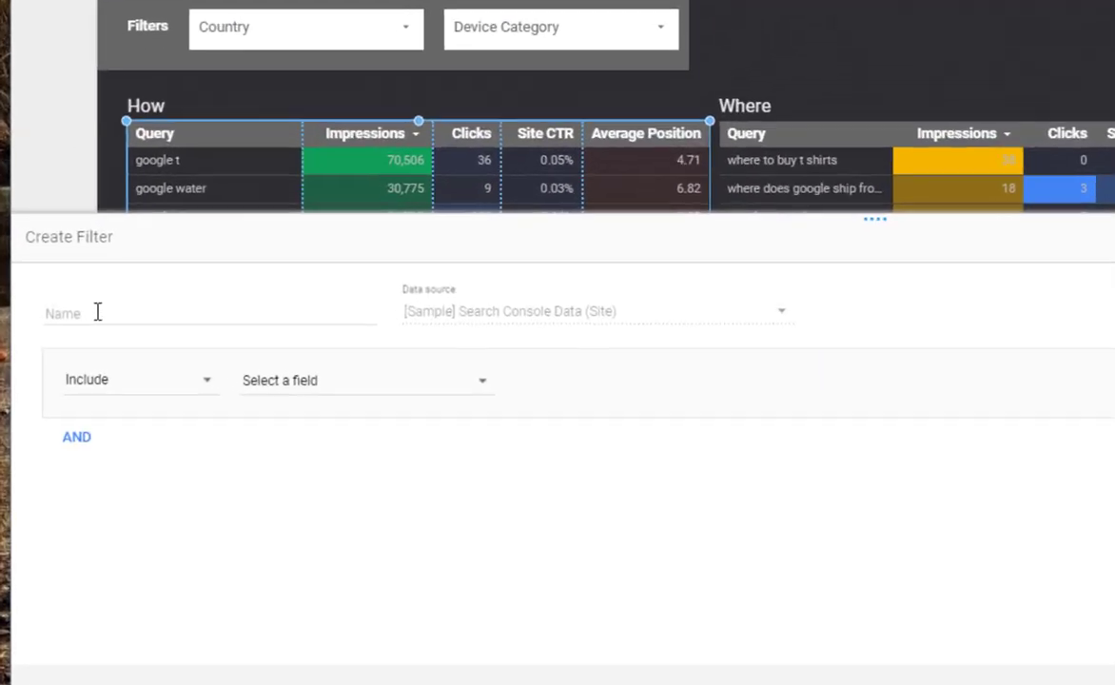
pyautogui.click(111, 285)
pyautogui.write('how')
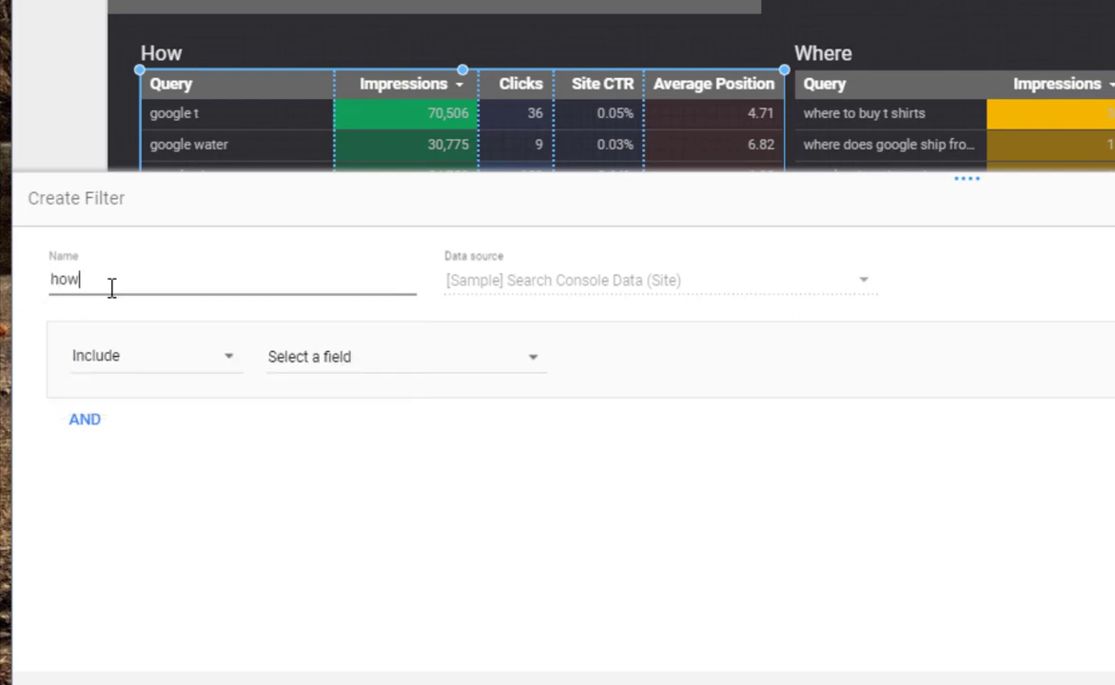
pyautogui.click(348, 367)
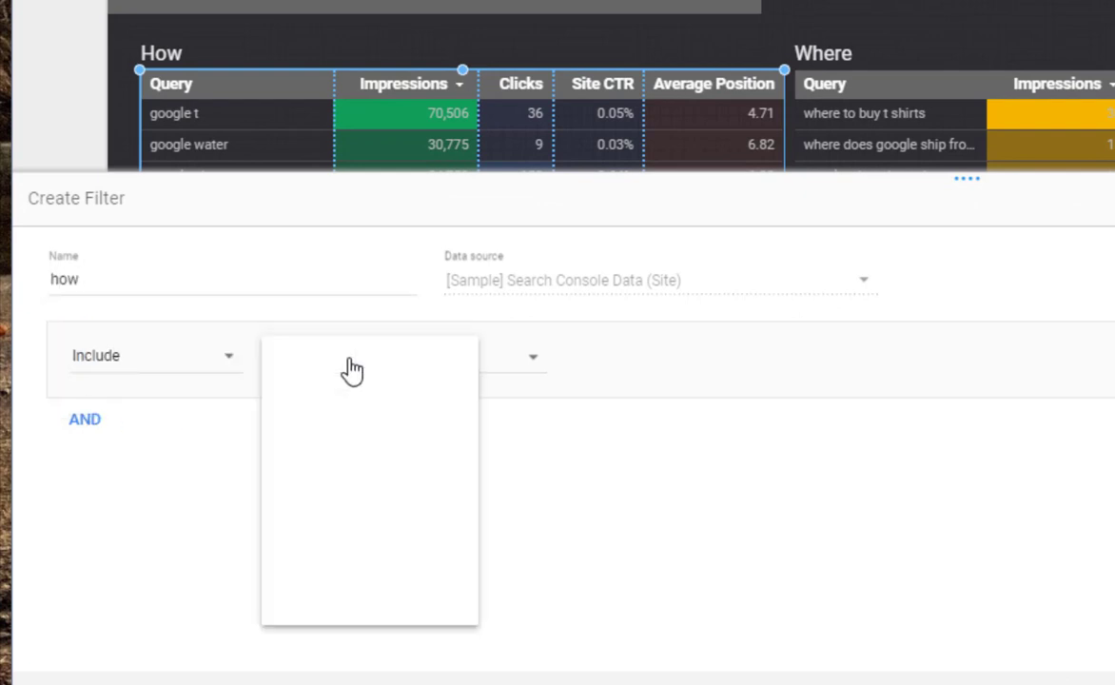
pyautogui.click(352, 494)
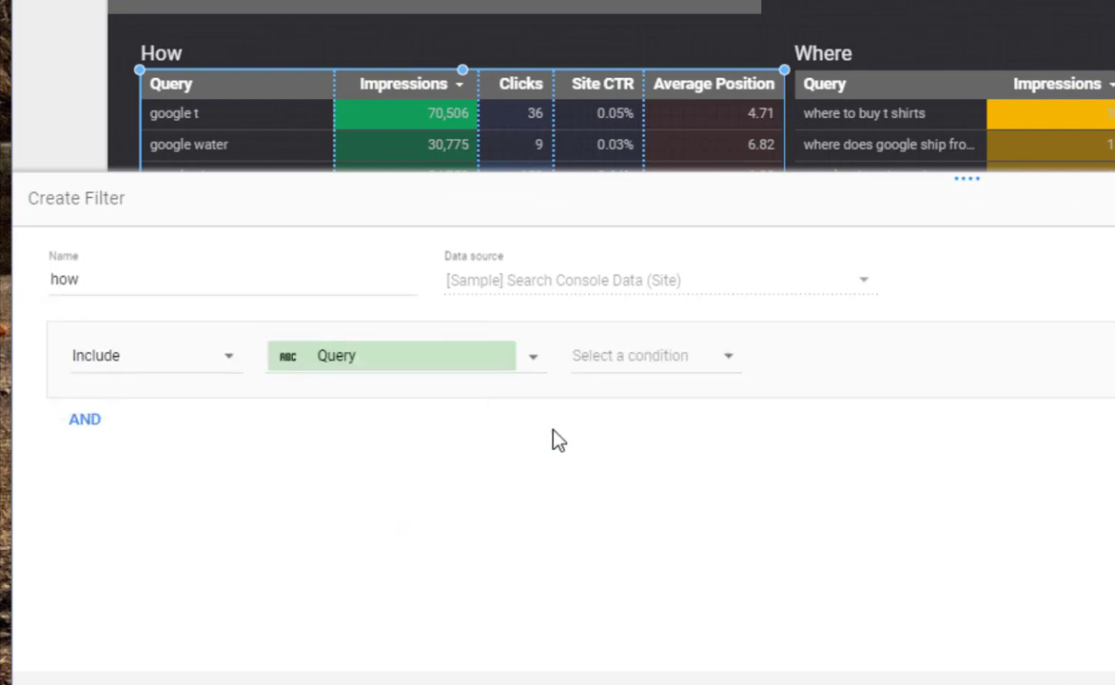
pyautogui.click(623, 374)
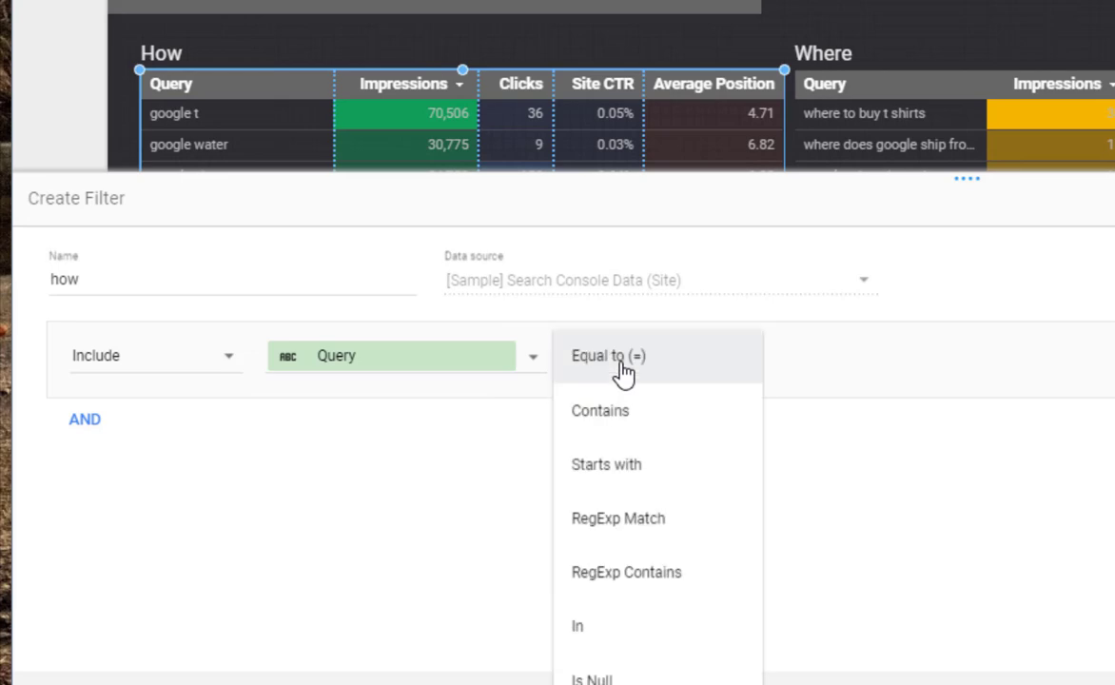
pyautogui.click(621, 427)
pyautogui.click(830, 353)
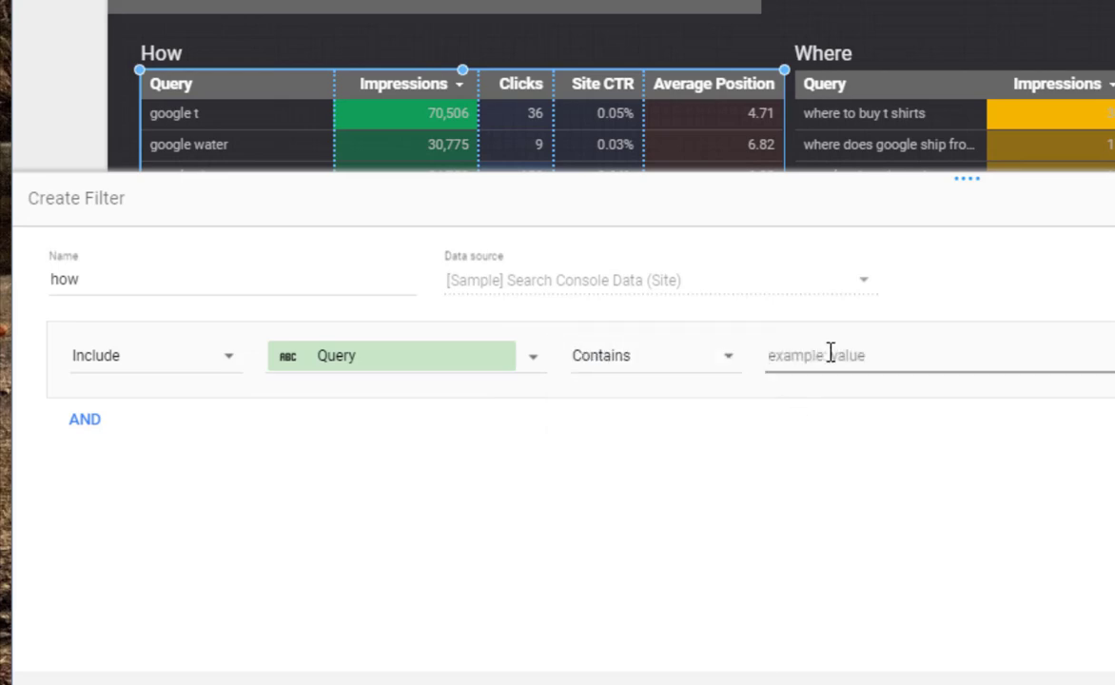
pyautogui.write('how')
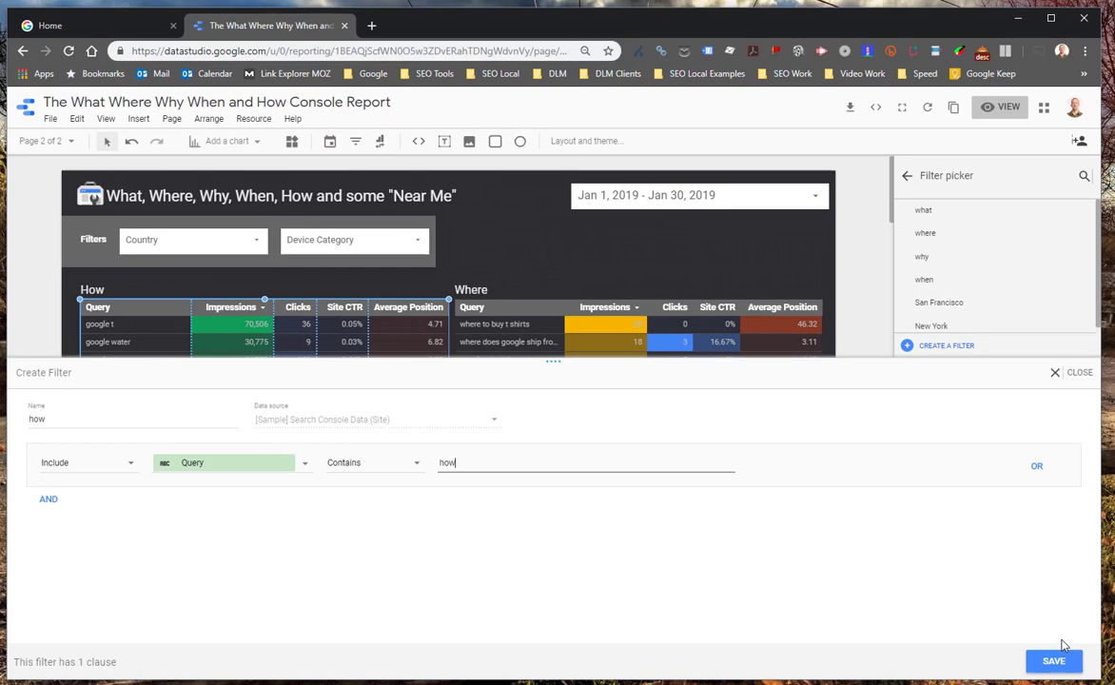
pyautogui.click(1054, 660)
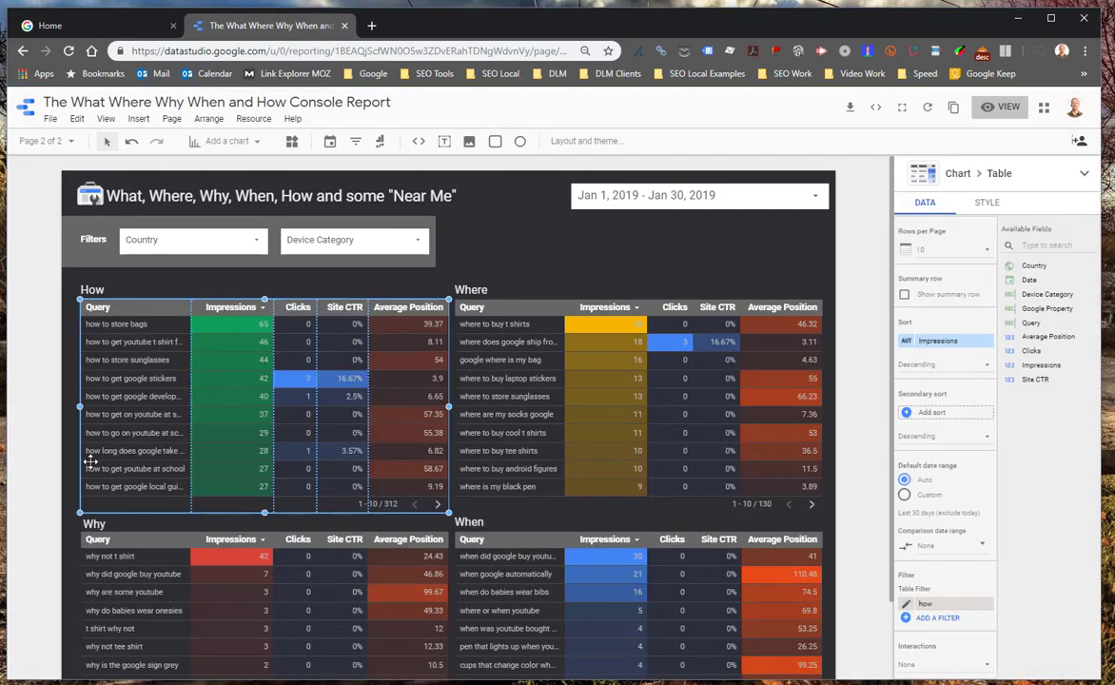
# Retitle the Where table's heading as 'Near Me'
pyautogui.click(528, 393)
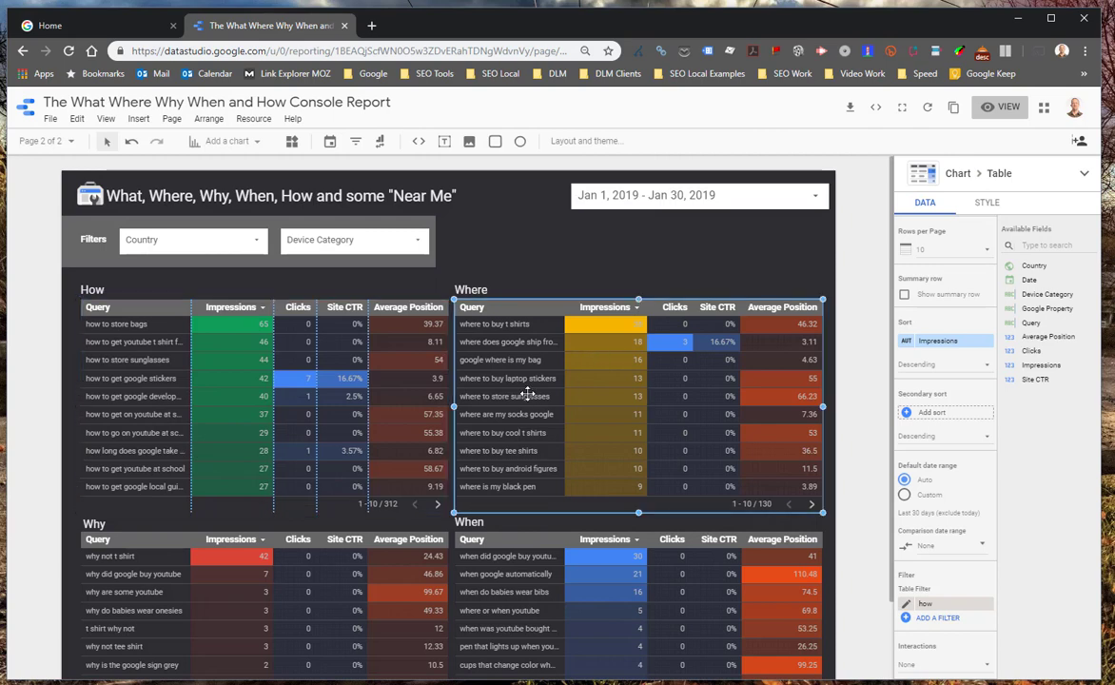
pyautogui.doubleClick(476, 291)
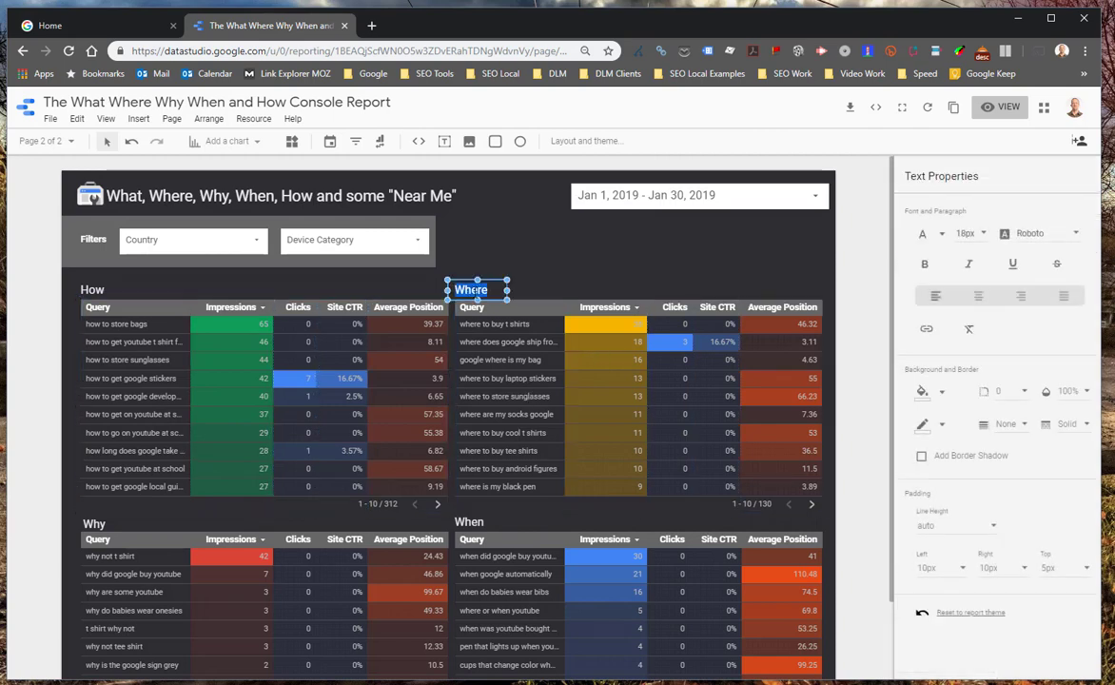
pyautogui.write('near M')
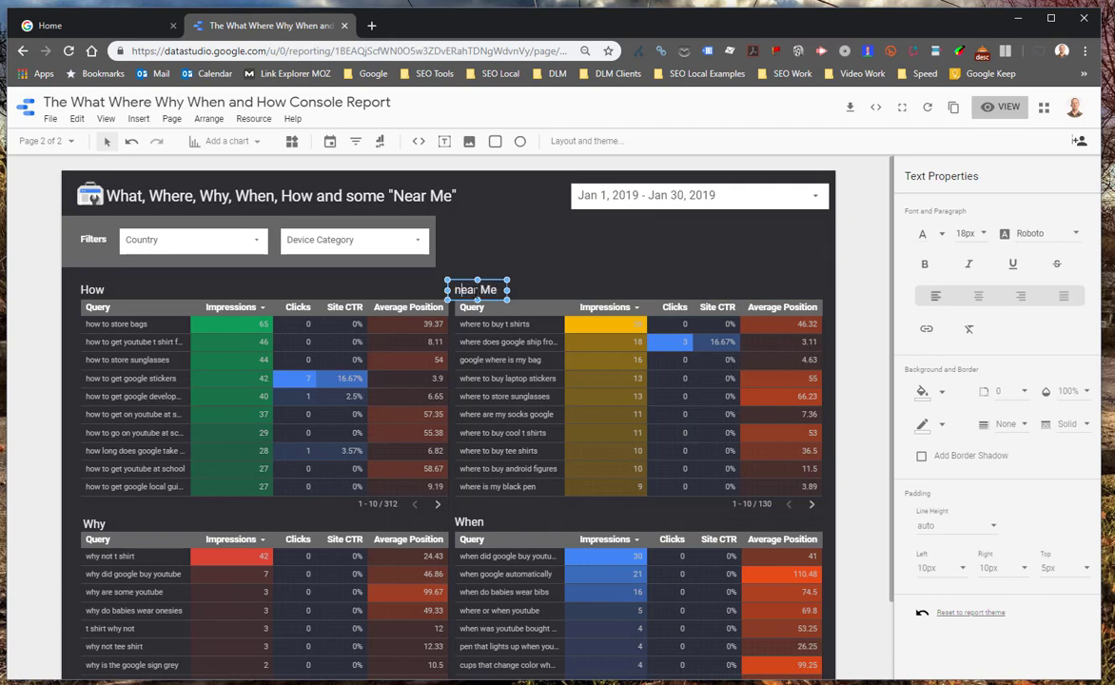
pyautogui.press('BackSpace')
pyautogui.write('N')
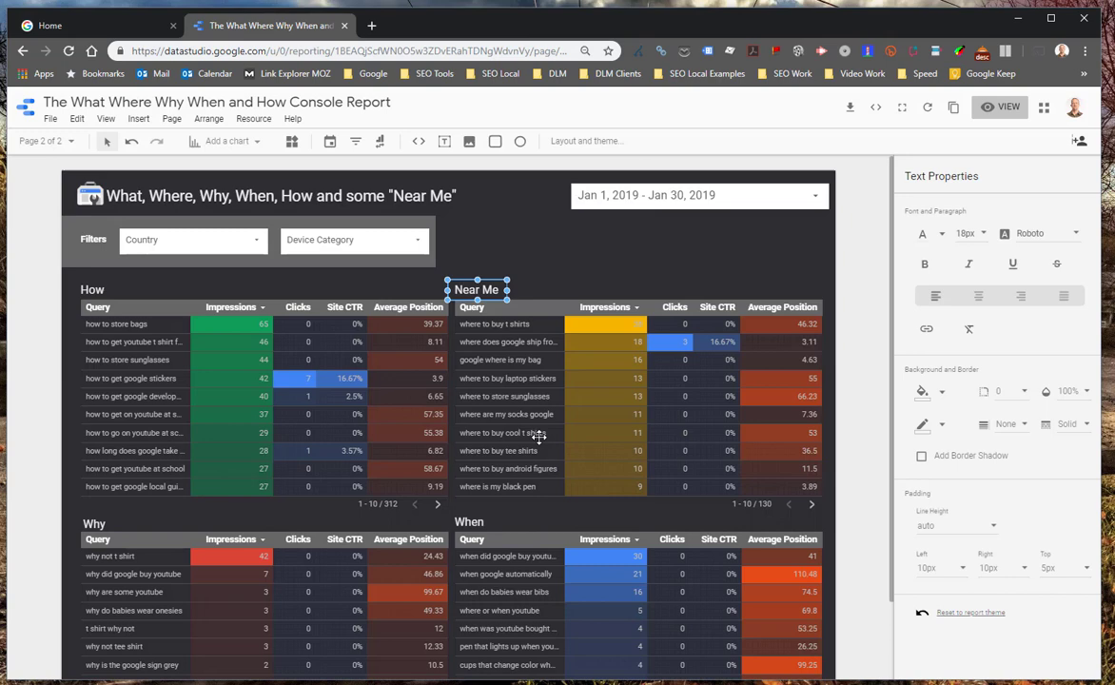
pyautogui.click(590, 429)
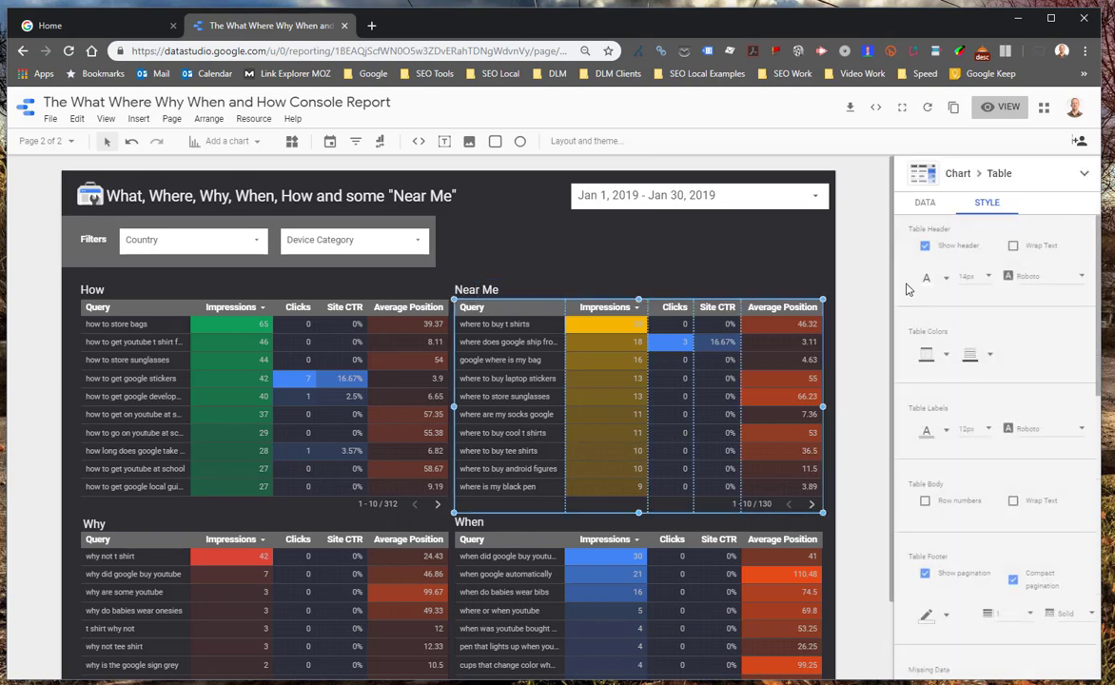
# Remove the 'where' filter from the Near Me table's data settings
pyautogui.click(926, 204)
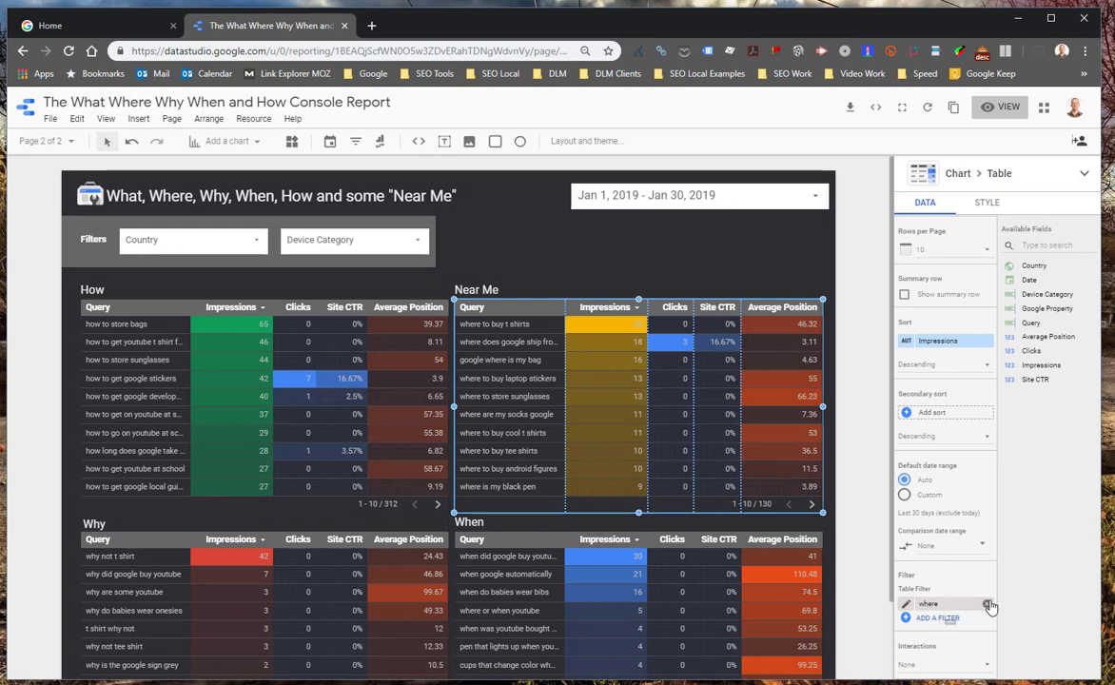
pyautogui.click(990, 605)
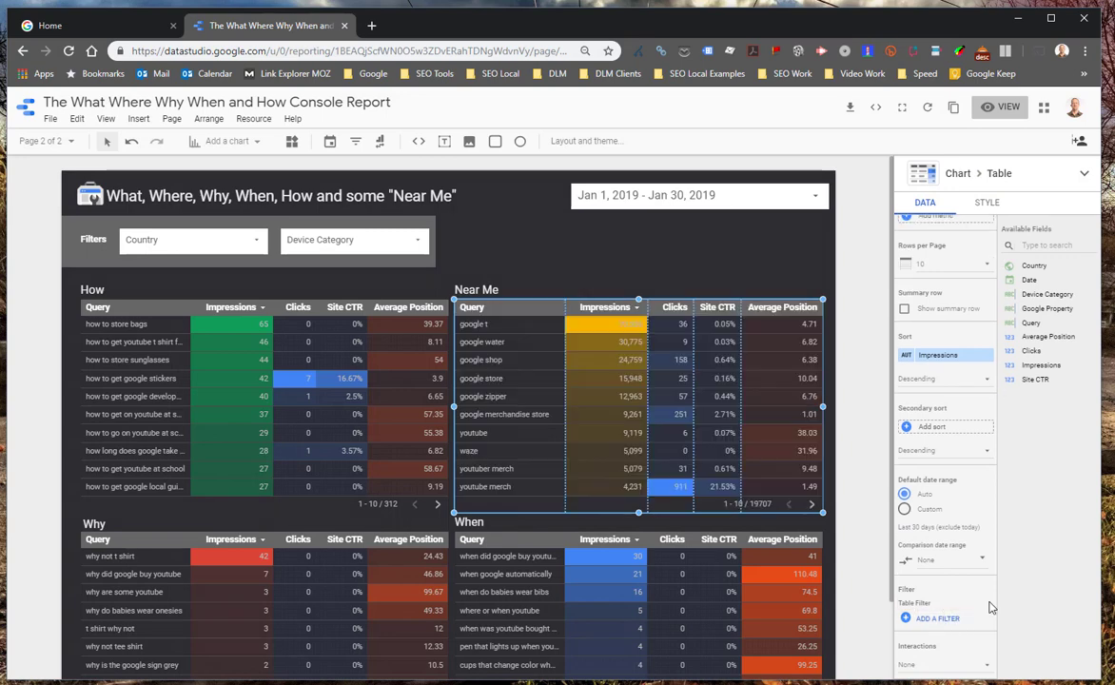
pyautogui.click(928, 623)
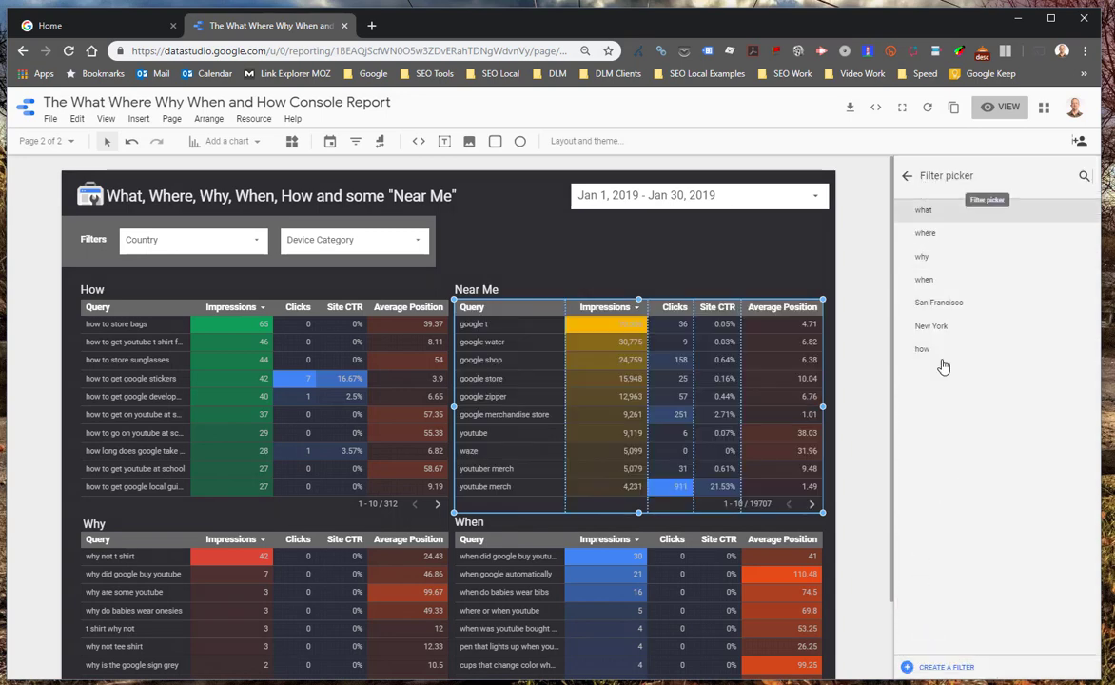
# Define a new filter named 'Near me' with Query contains 'near me'
pyautogui.click(912, 667)
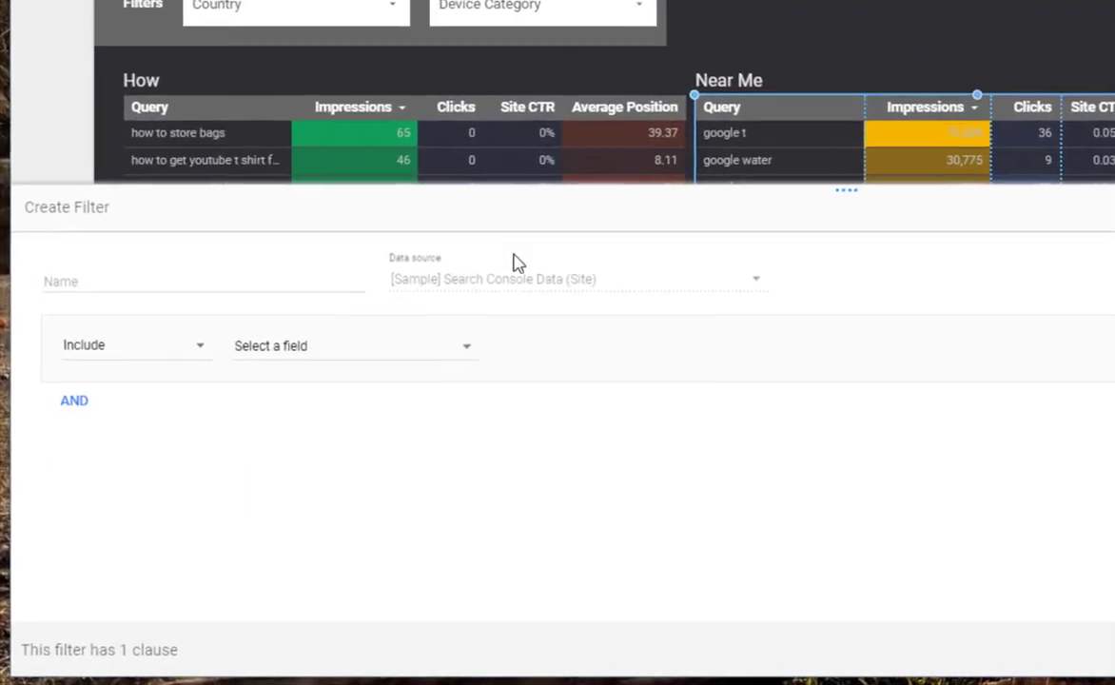
pyautogui.click(116, 277)
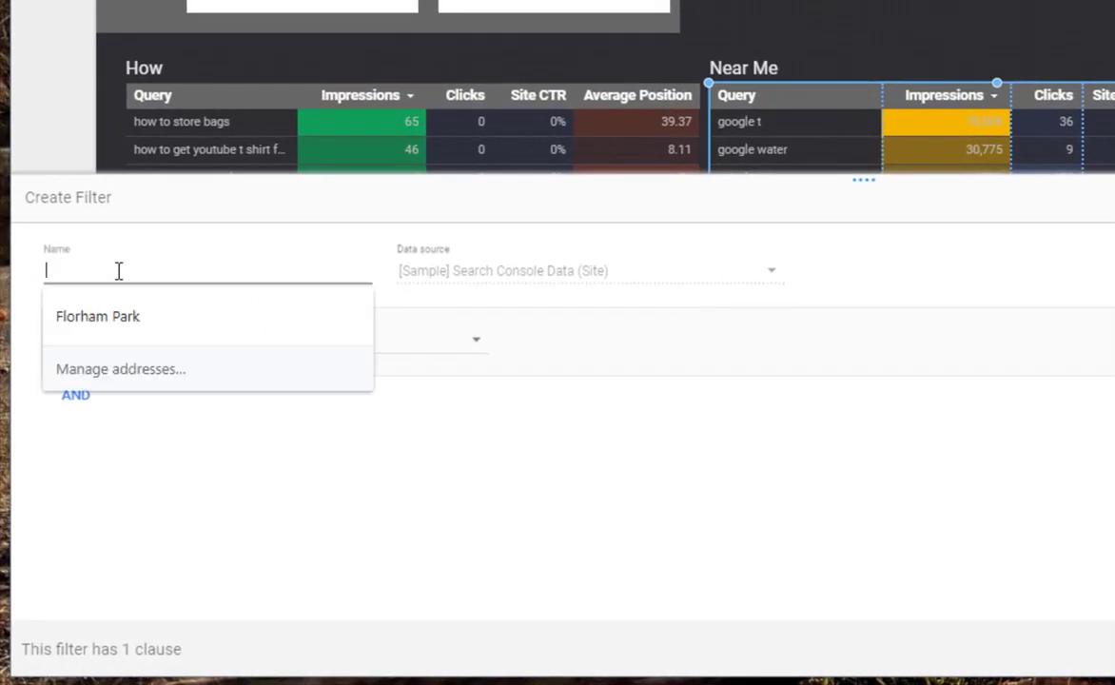
pyautogui.write('Near ')
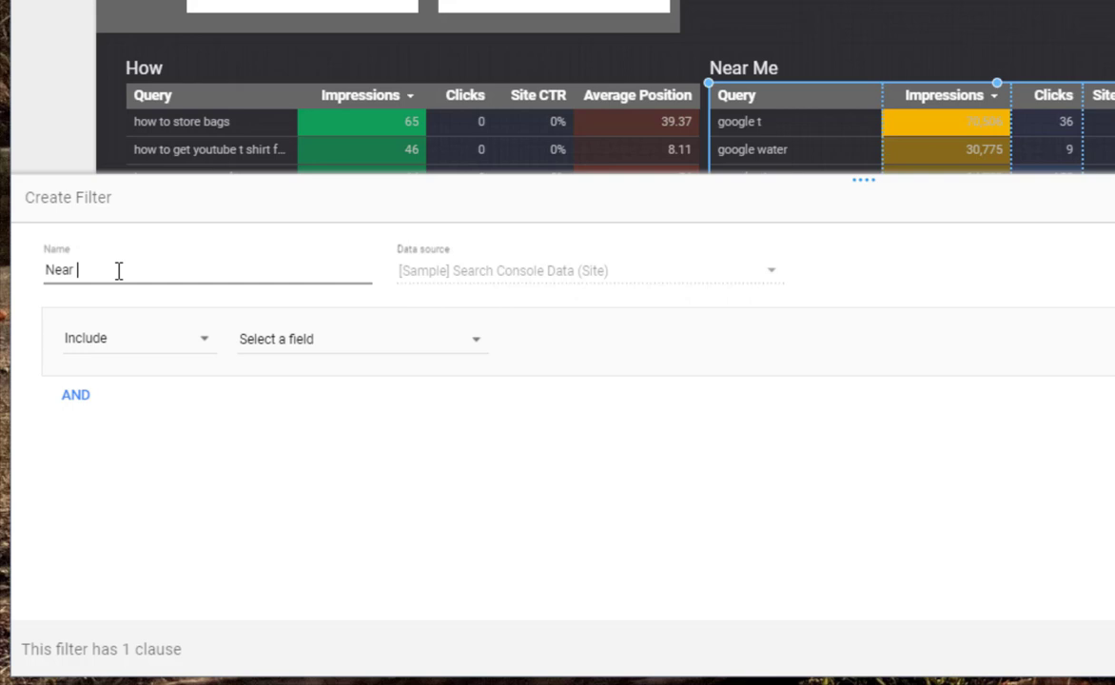
pyautogui.write('me')
pyautogui.click(292, 337)
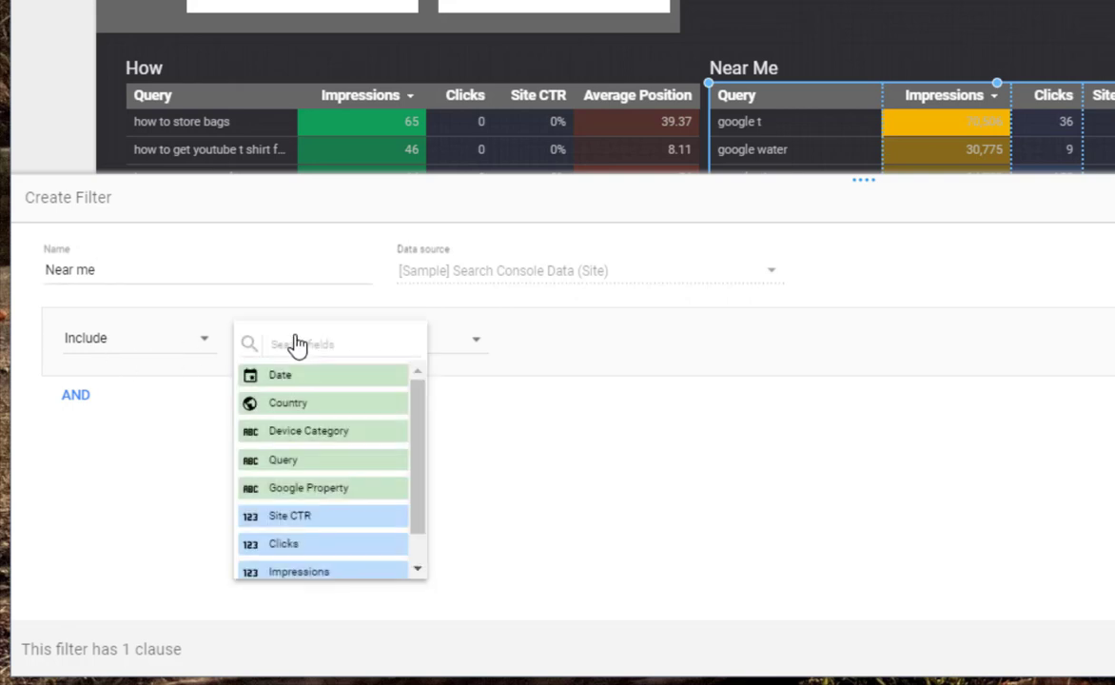
pyautogui.click(289, 462)
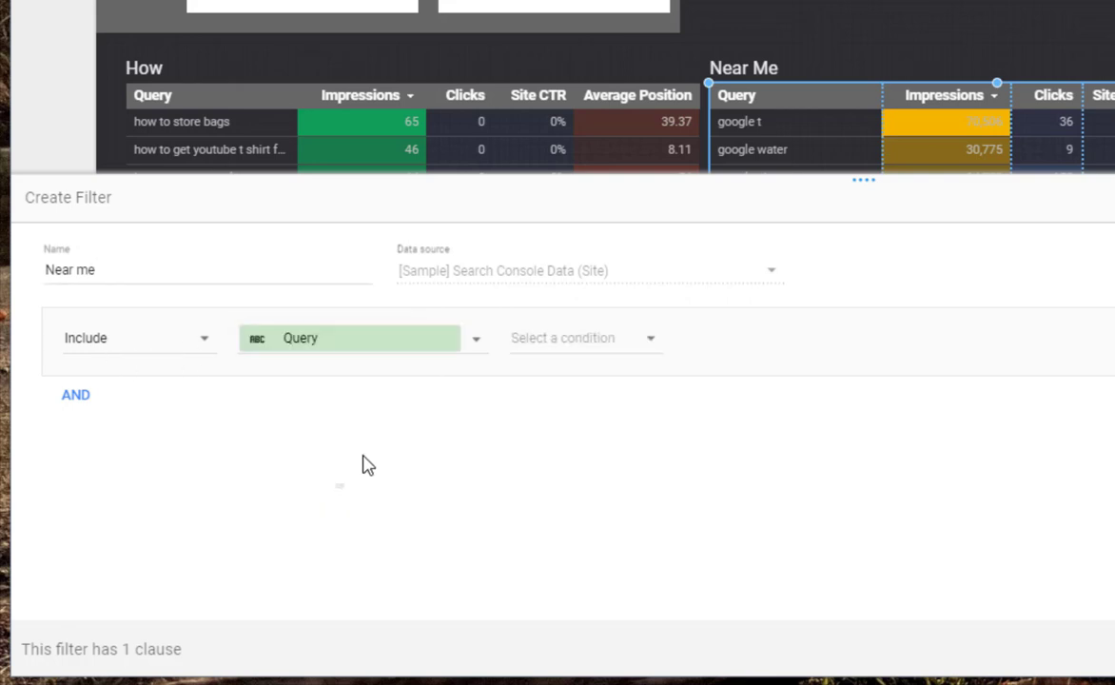
pyautogui.click(556, 360)
pyautogui.click(559, 389)
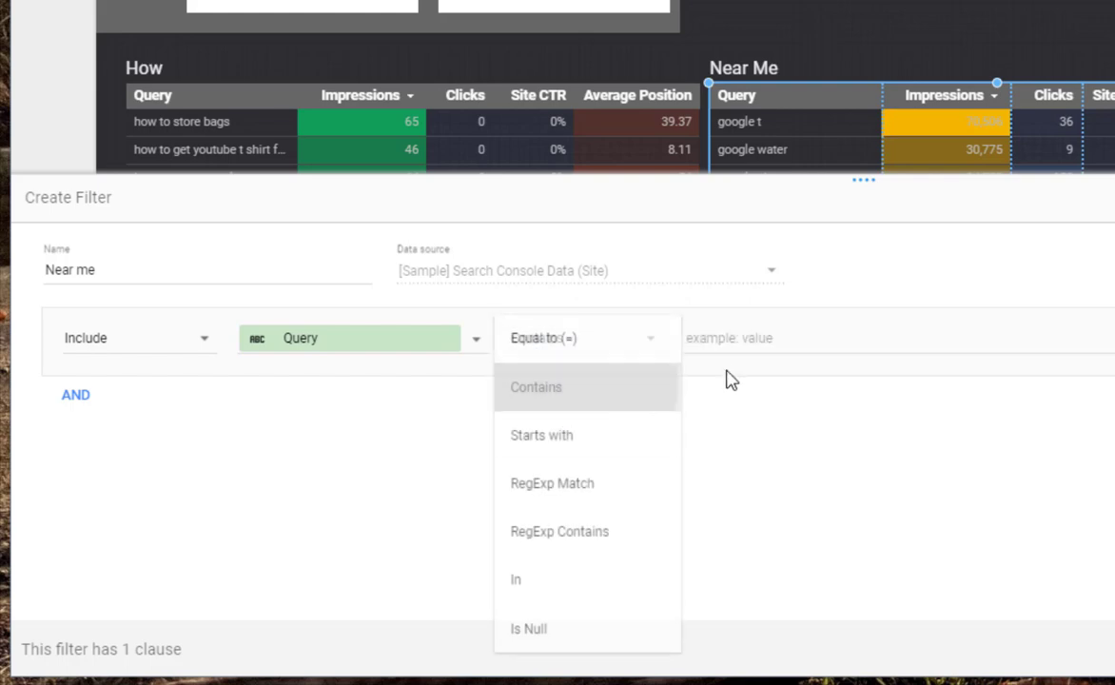
pyautogui.click(740, 338)
pyautogui.write('nea')
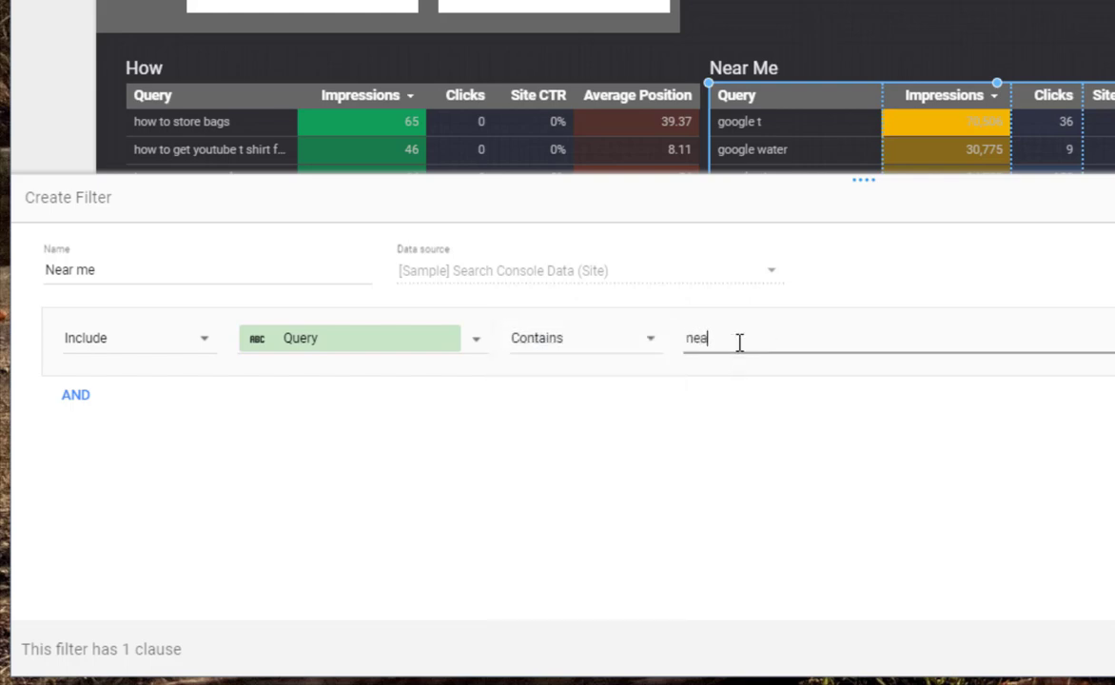
pyautogui.write('r me')
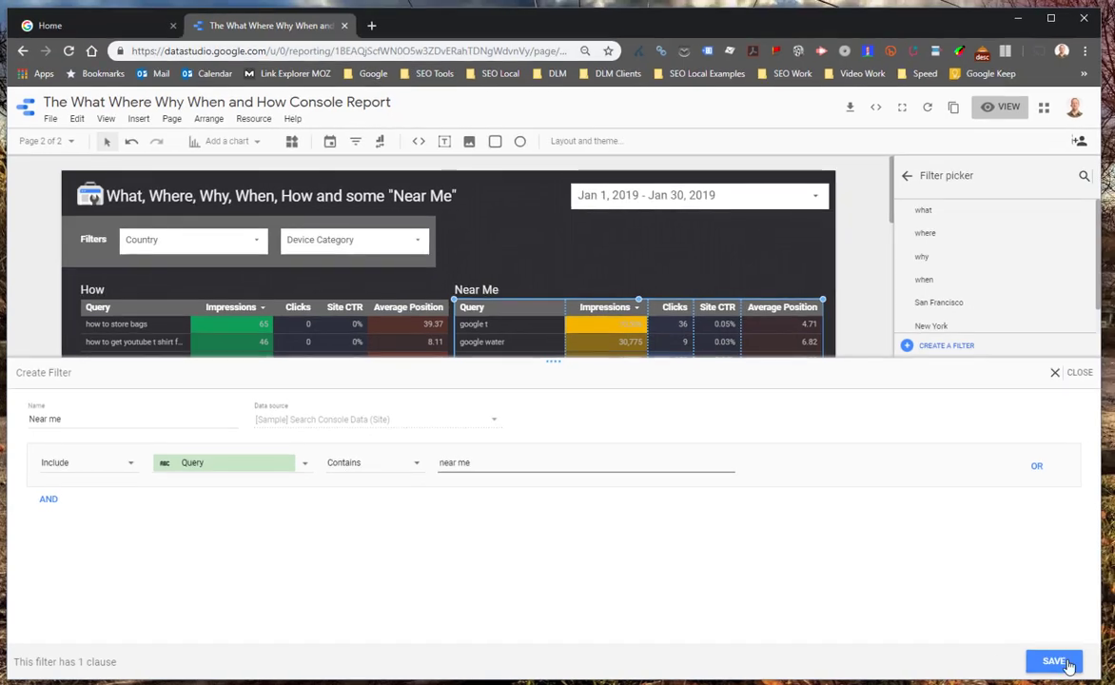
pyautogui.click(1055, 662)
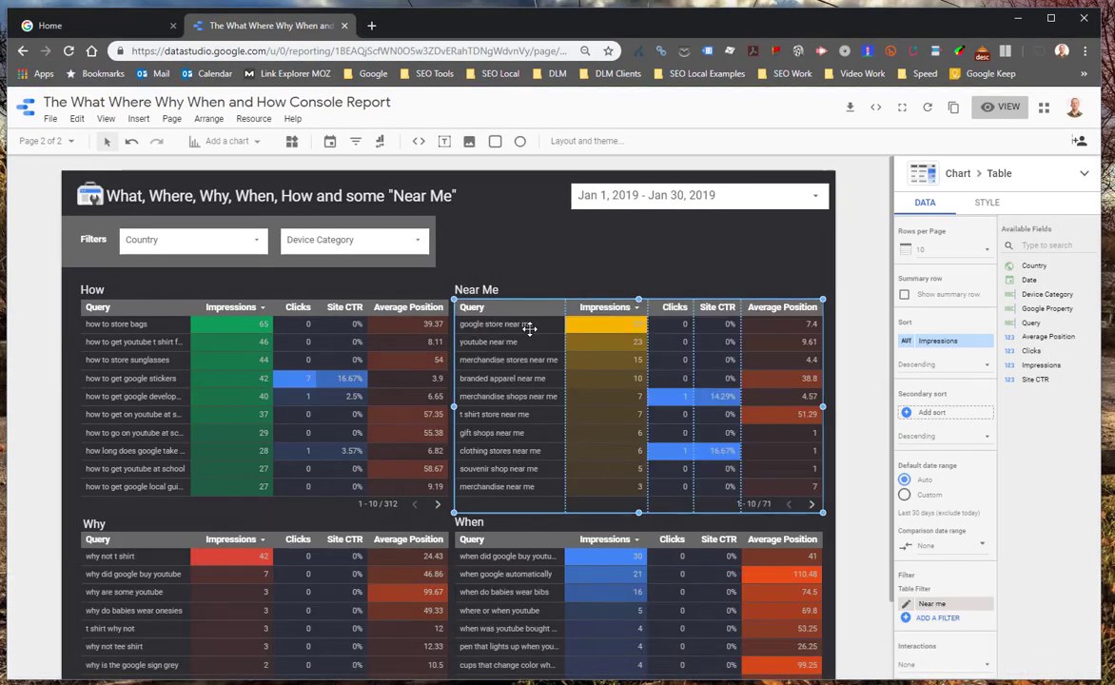
pyautogui.click(1004, 110)
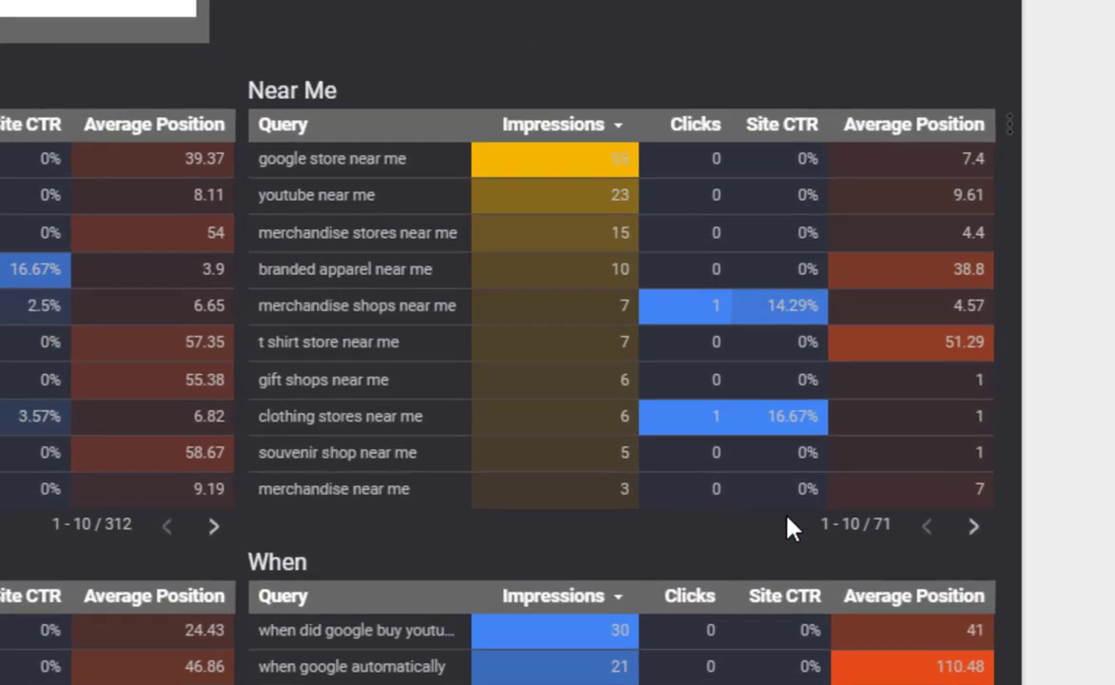
pyautogui.click(975, 529)
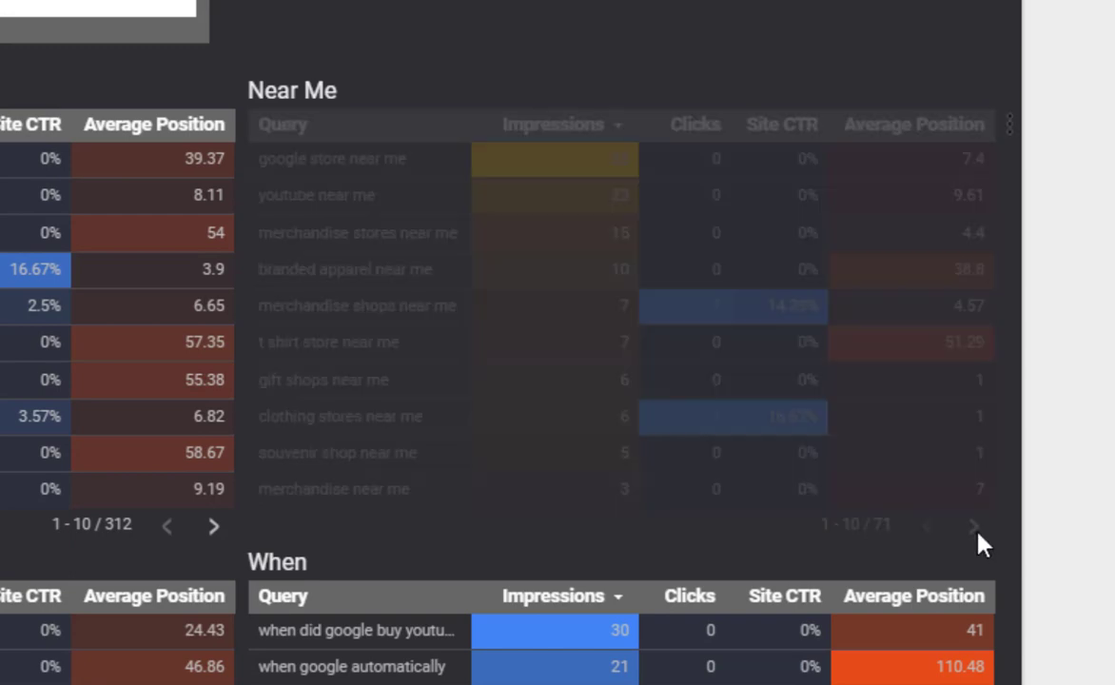
pyautogui.click(974, 529)
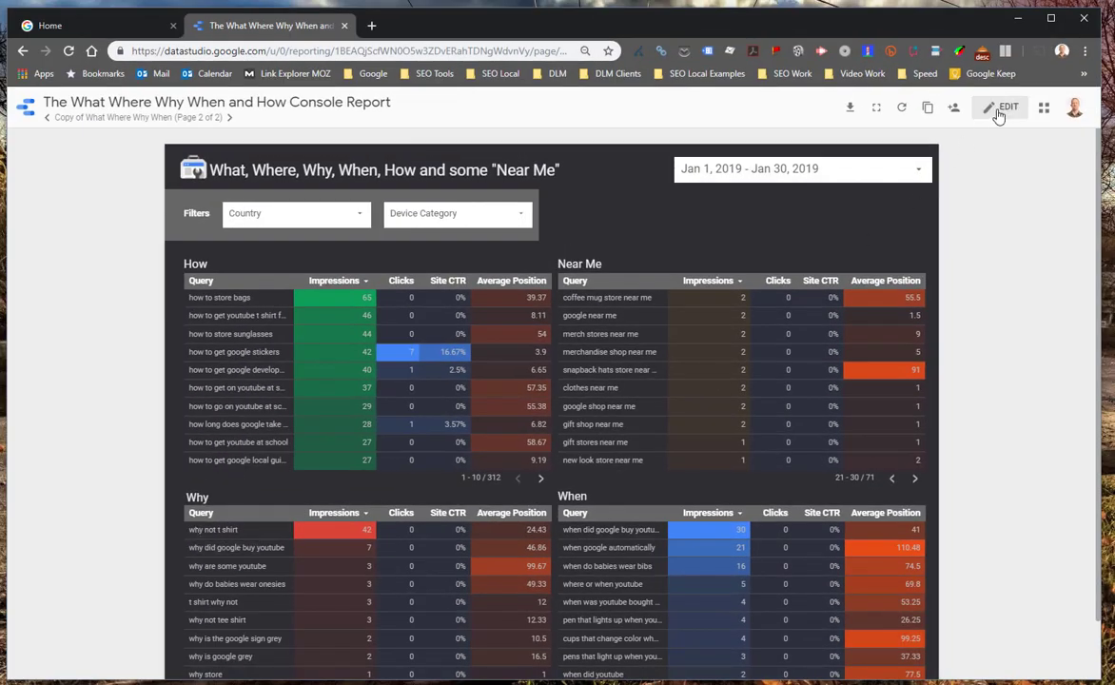
pyautogui.click(999, 109)
# Retype the lower-left table's Why heading as 'New York'
pyautogui.scroll(-2, 436, 329)
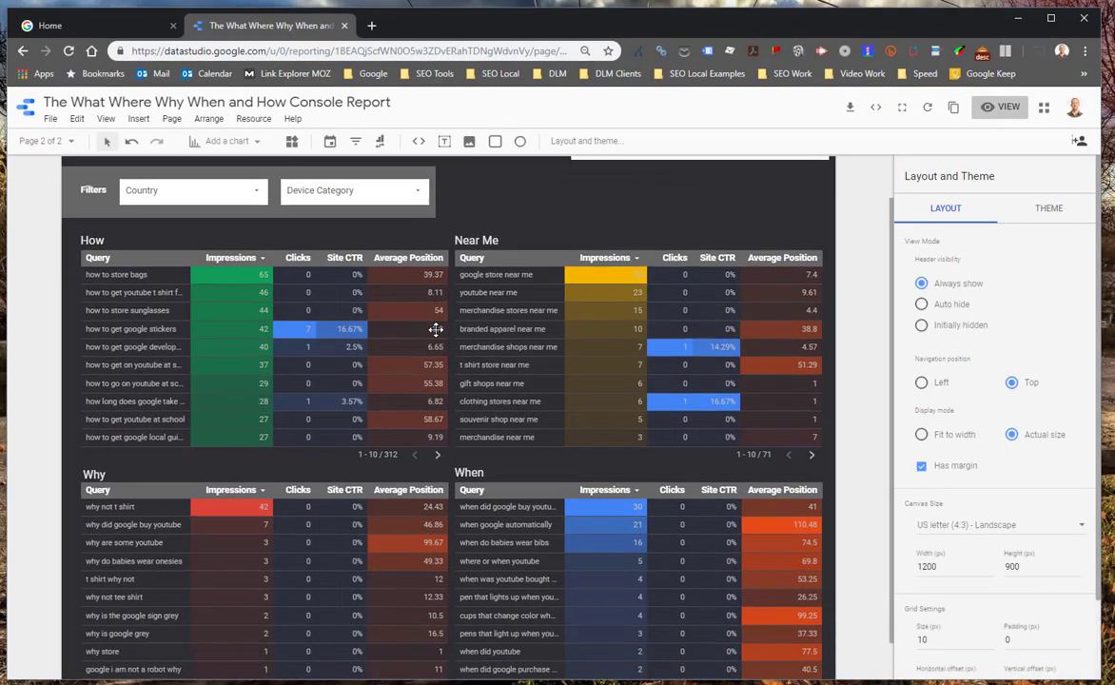
pyautogui.click(106, 472)
pyautogui.click(94, 433)
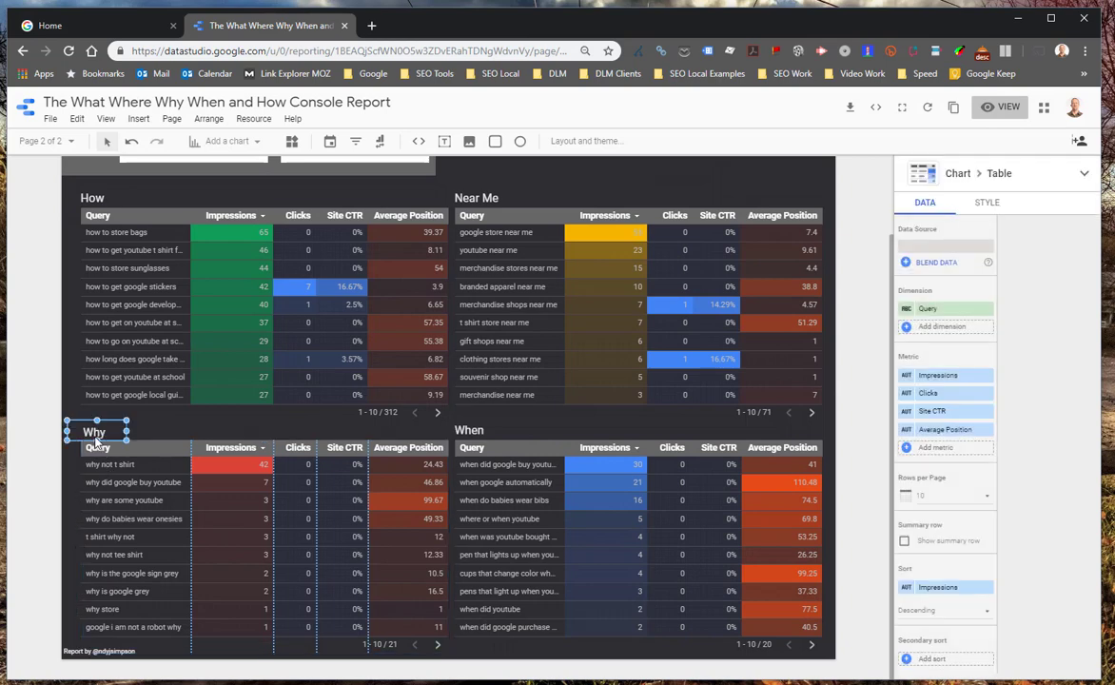
pyautogui.doubleClick(95, 433)
pyautogui.write('New')
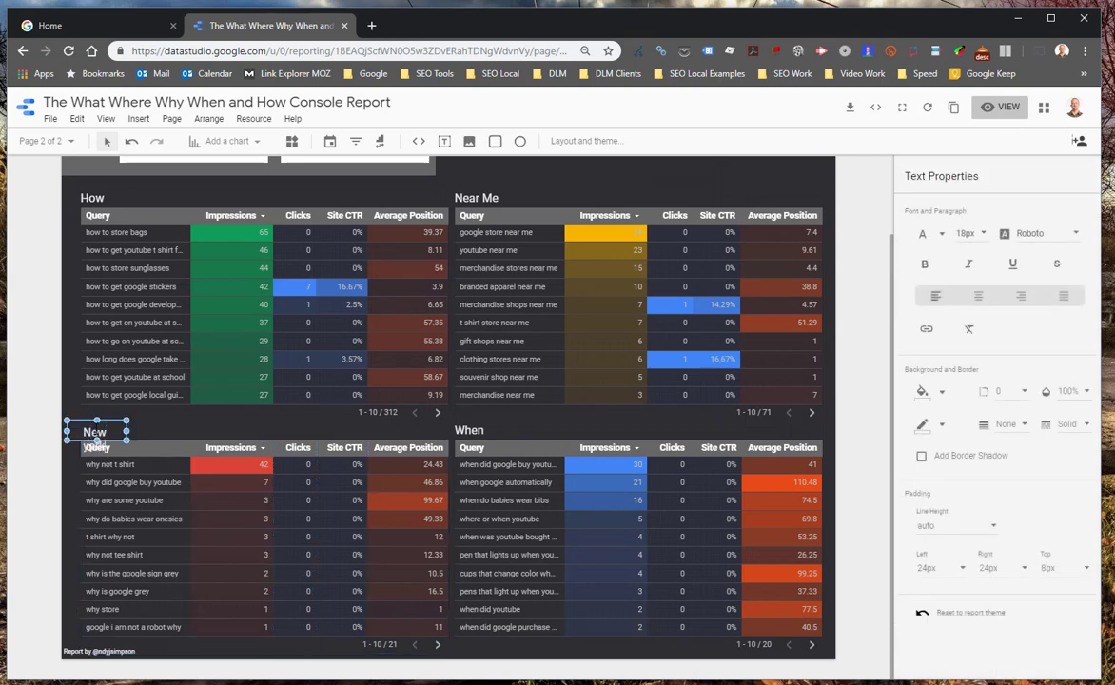
pyautogui.write(' york')
pyautogui.write('Y')
pyautogui.click(148, 511)
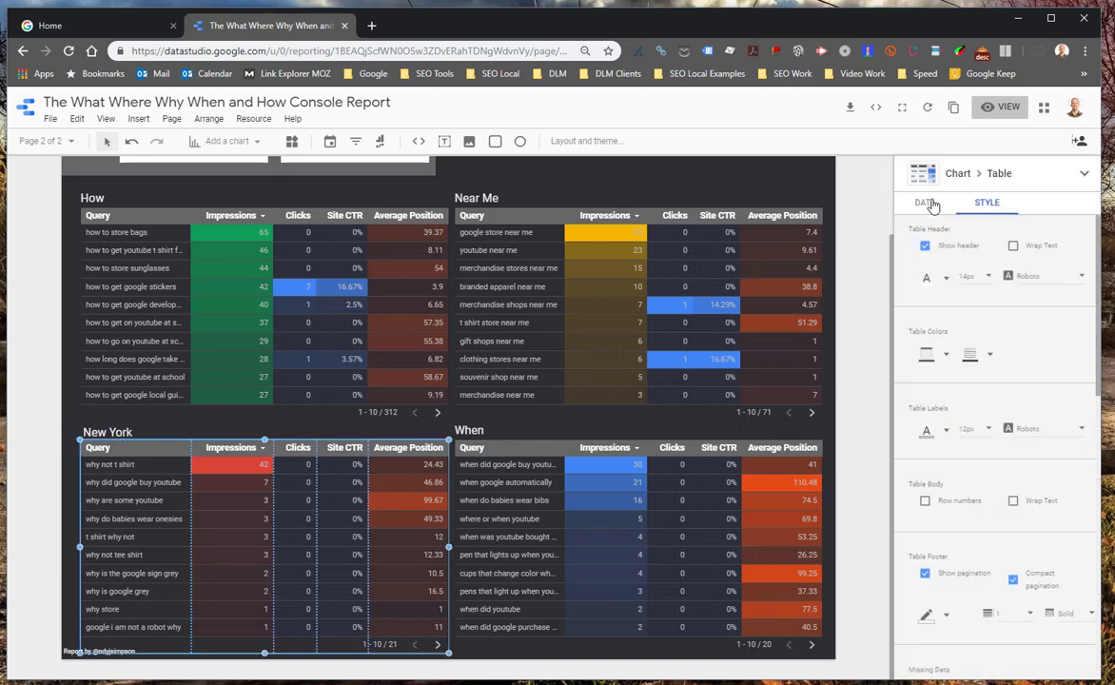
# Replace the table's 'why' filter with the saved New York filter
pyautogui.click(925, 202)
pyautogui.scroll(-5, 937, 428)
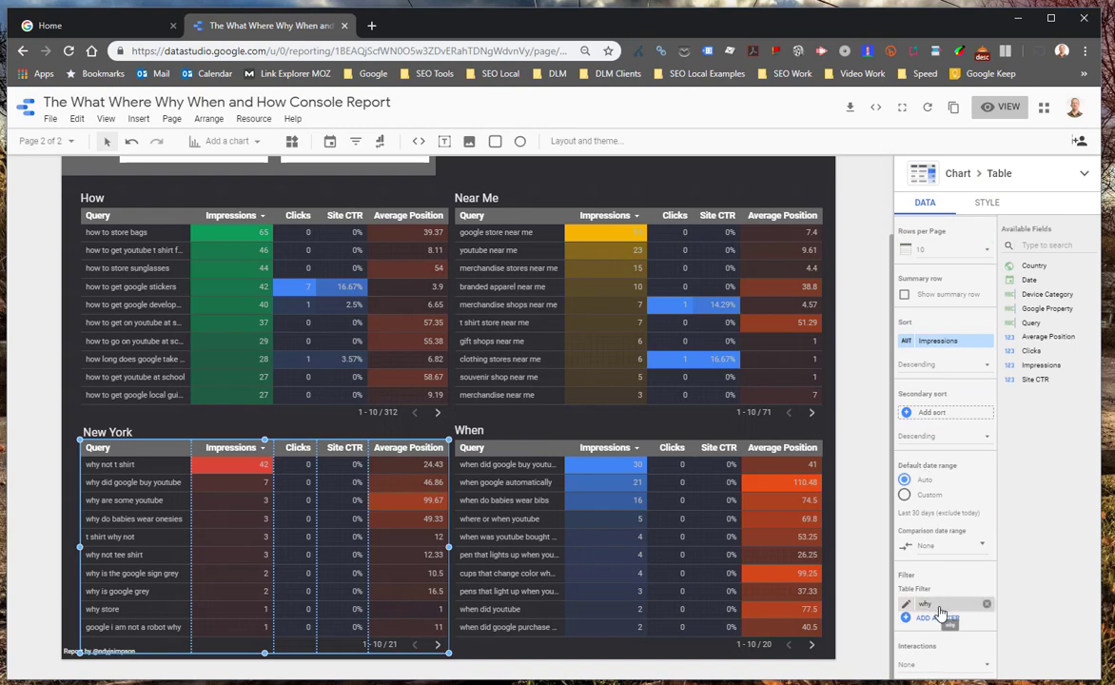
pyautogui.click(987, 604)
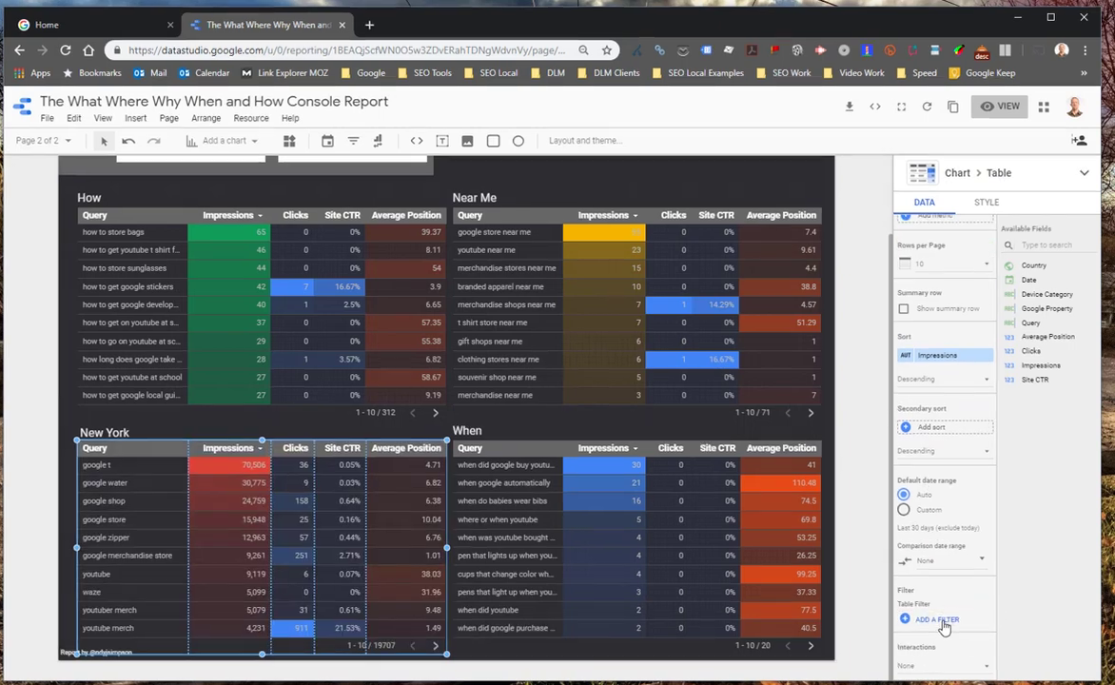
pyautogui.click(940, 622)
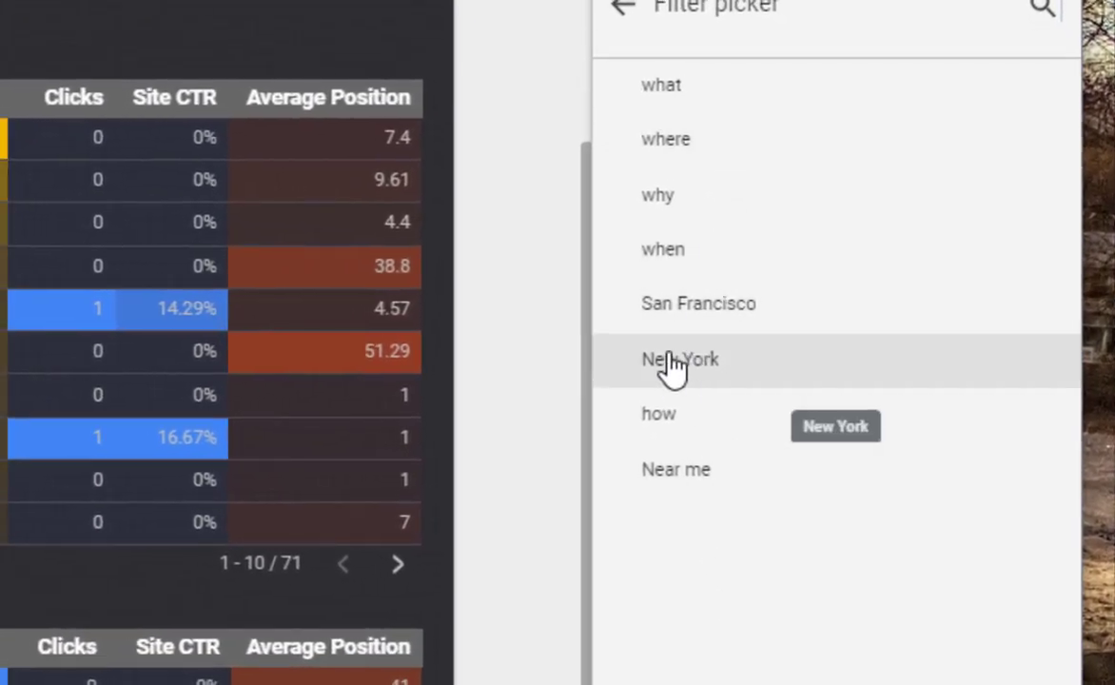
pyautogui.click(671, 367)
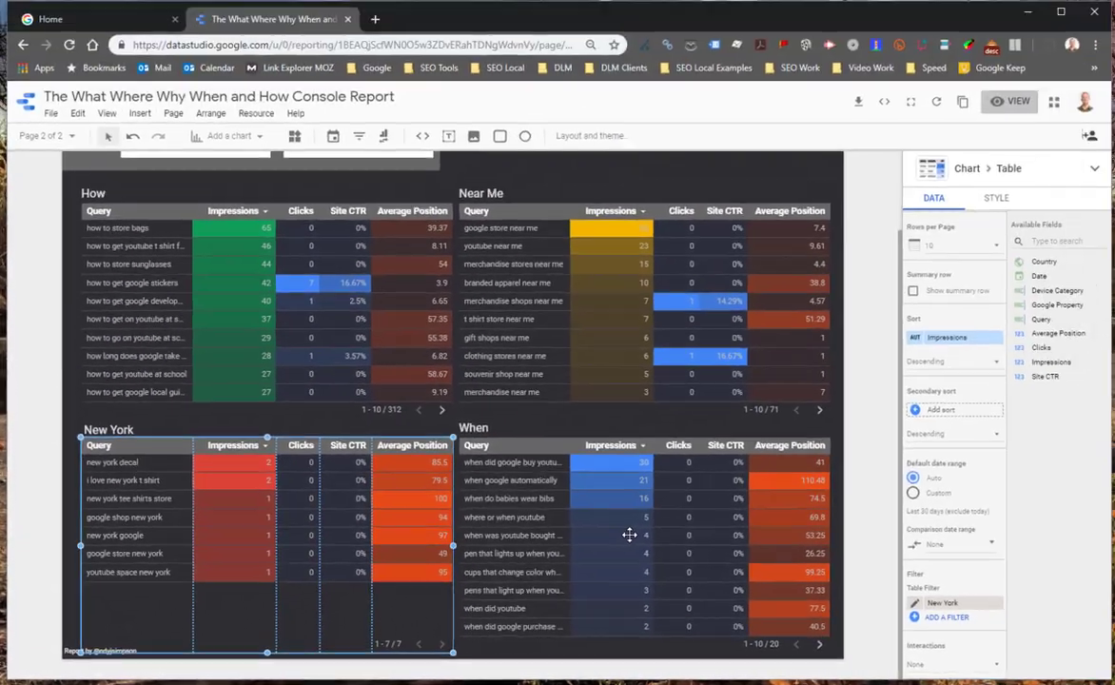
pyautogui.click(623, 535)
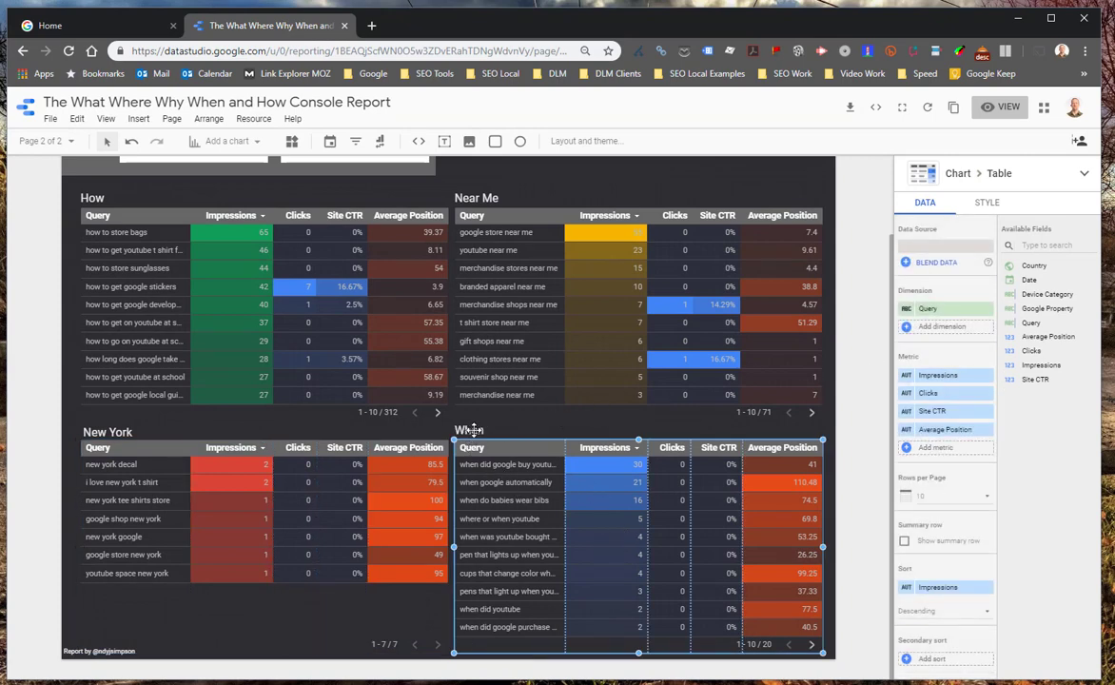
# Retitle the lower-right table 'Los Angeles' and widen the title onto one line
pyautogui.doubleClick(472, 430)
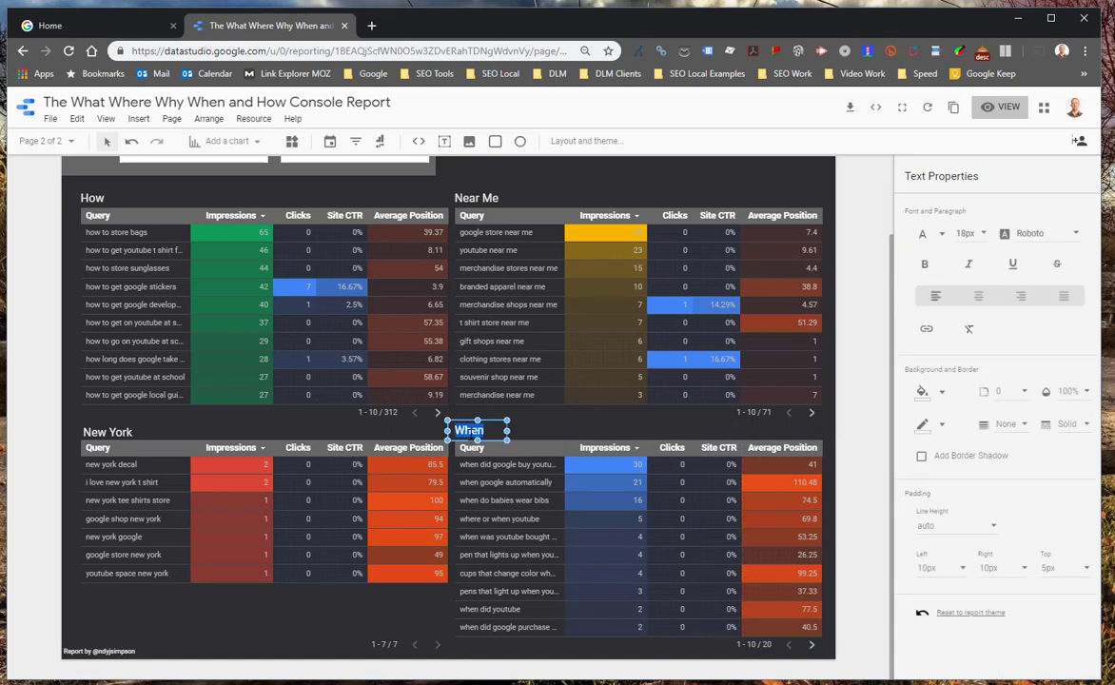
pyautogui.write('Los An')
pyautogui.write('geles')
pyautogui.moveTo(507, 431); pyautogui.dragTo(590, 432)
# Select the Los Angeles table and bring up its data settings
pyautogui.click(590, 509)
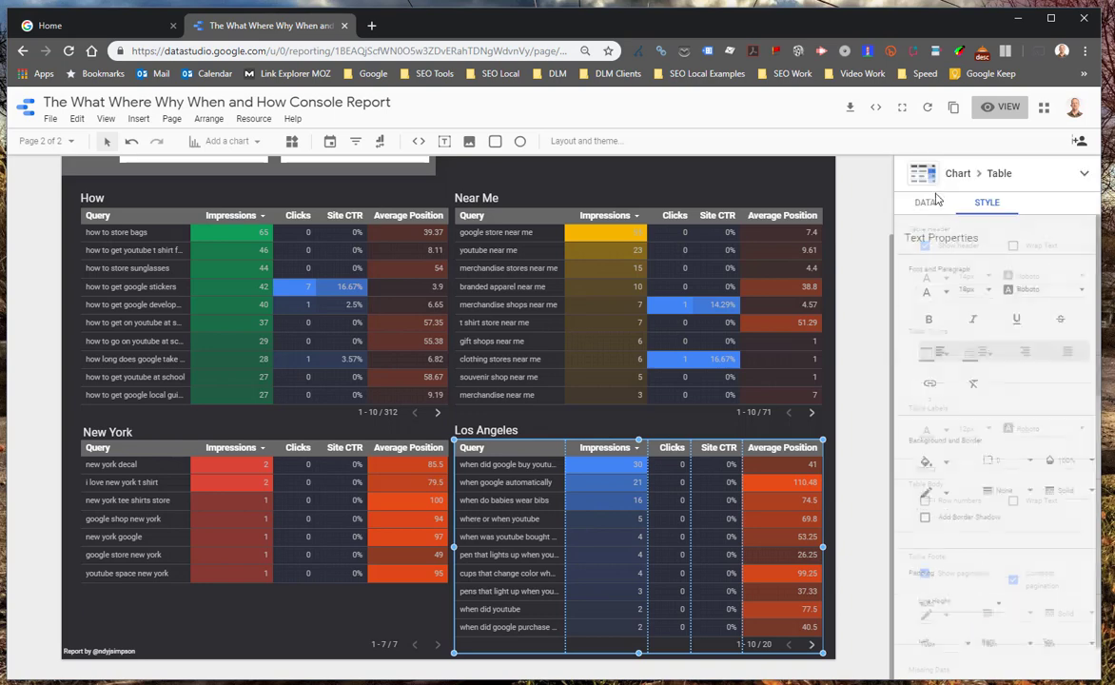
pyautogui.click(925, 205)
pyautogui.scroll(-5, 942, 457)
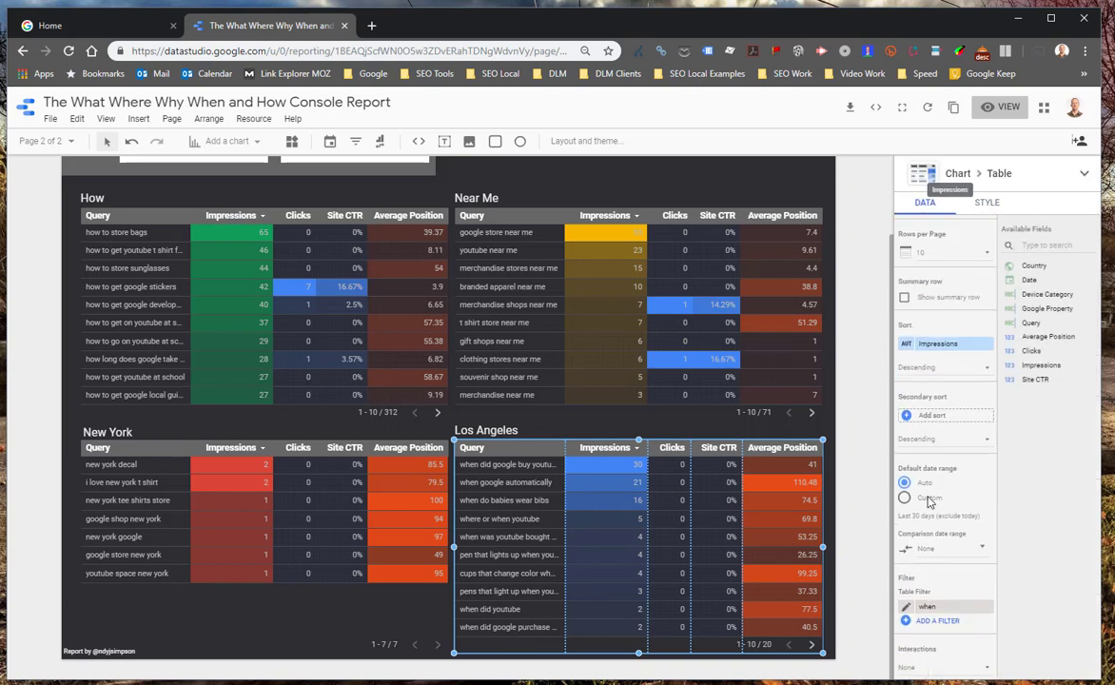
# Remove the when filter from the table and start a new filter named LA
pyautogui.click(987, 603)
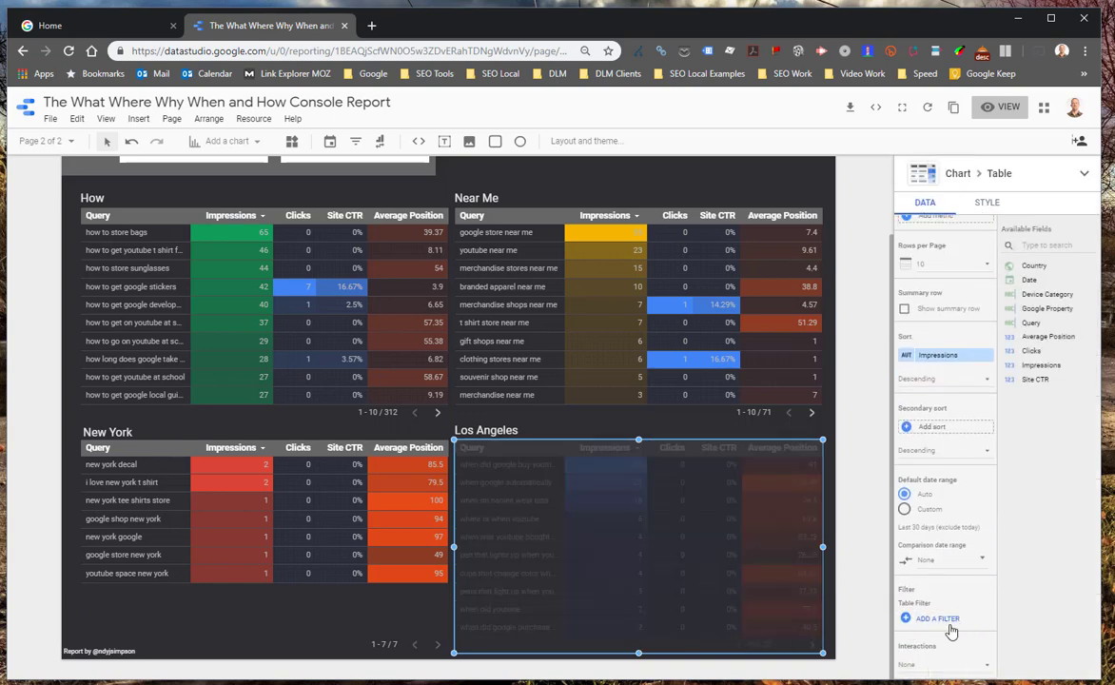
pyautogui.click(947, 624)
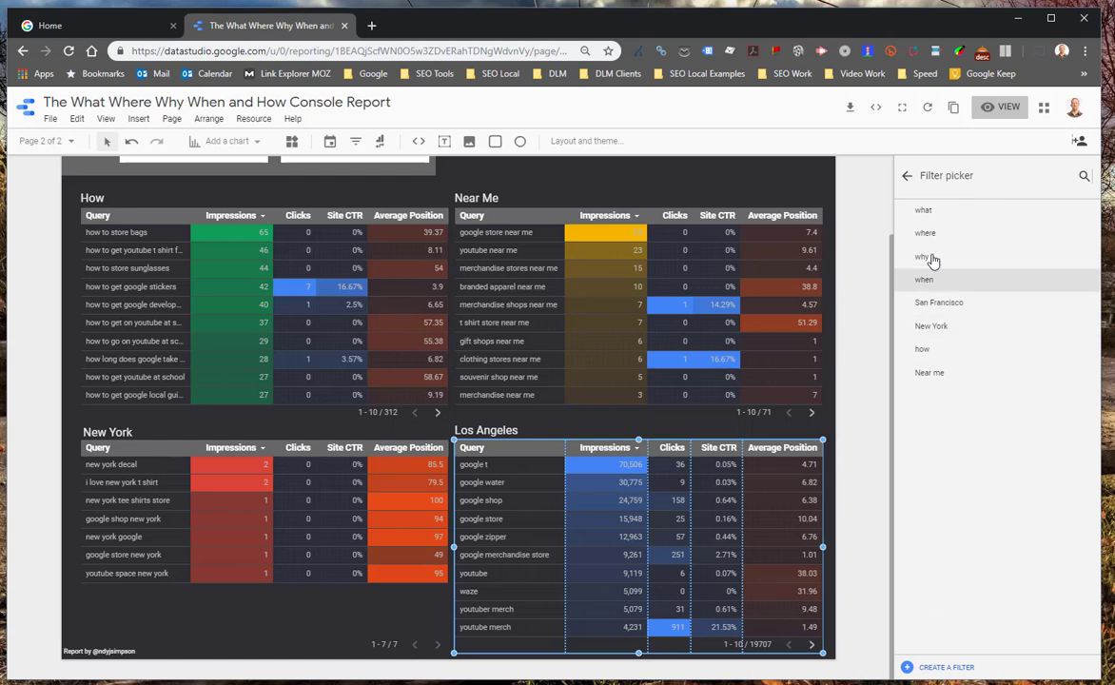
pyautogui.click(956, 666)
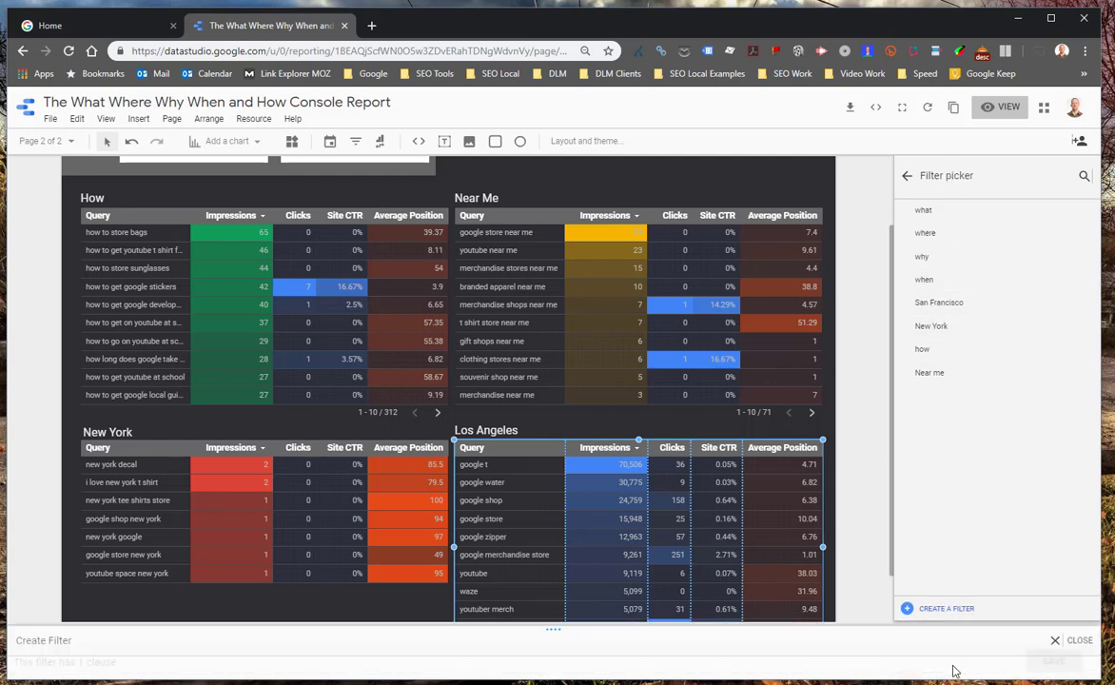
pyautogui.click(79, 420)
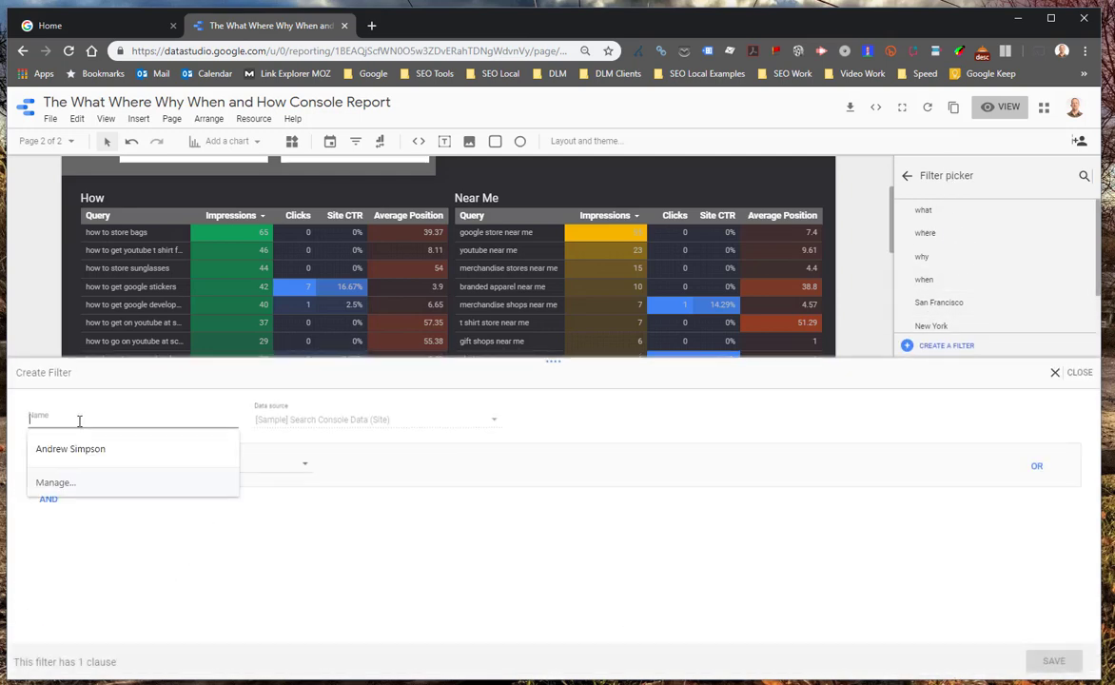
pyautogui.write('LA')
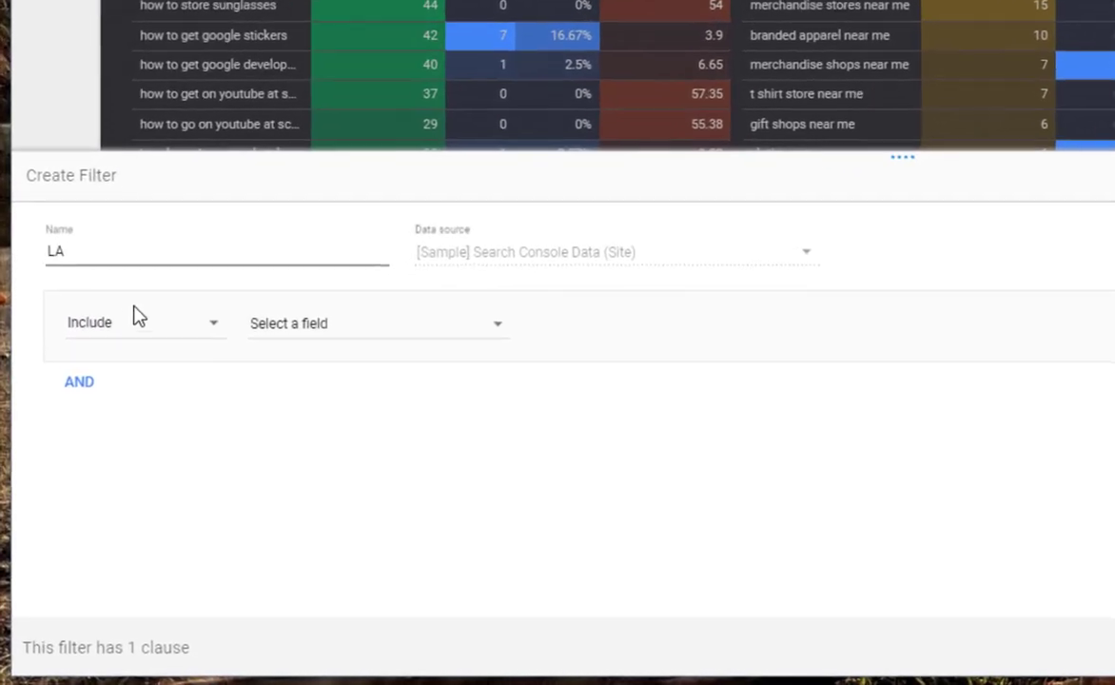
# Make the LA filter include Query contains 'Los angeles' and save it
pyautogui.click(322, 319)
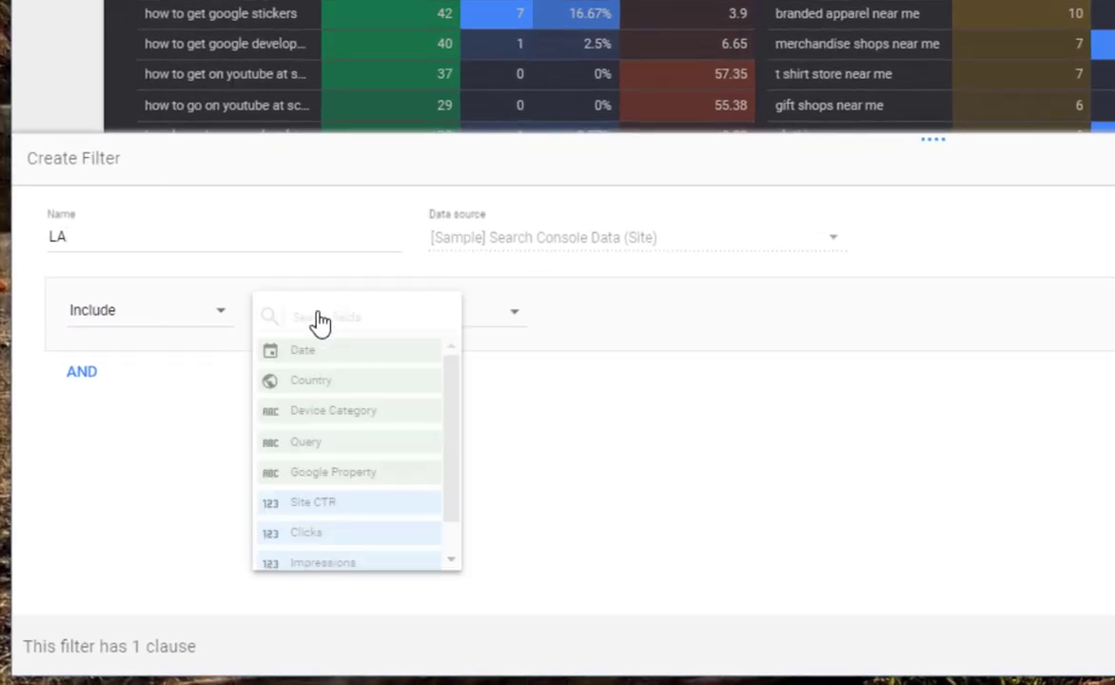
pyautogui.click(316, 436)
pyautogui.click(609, 312)
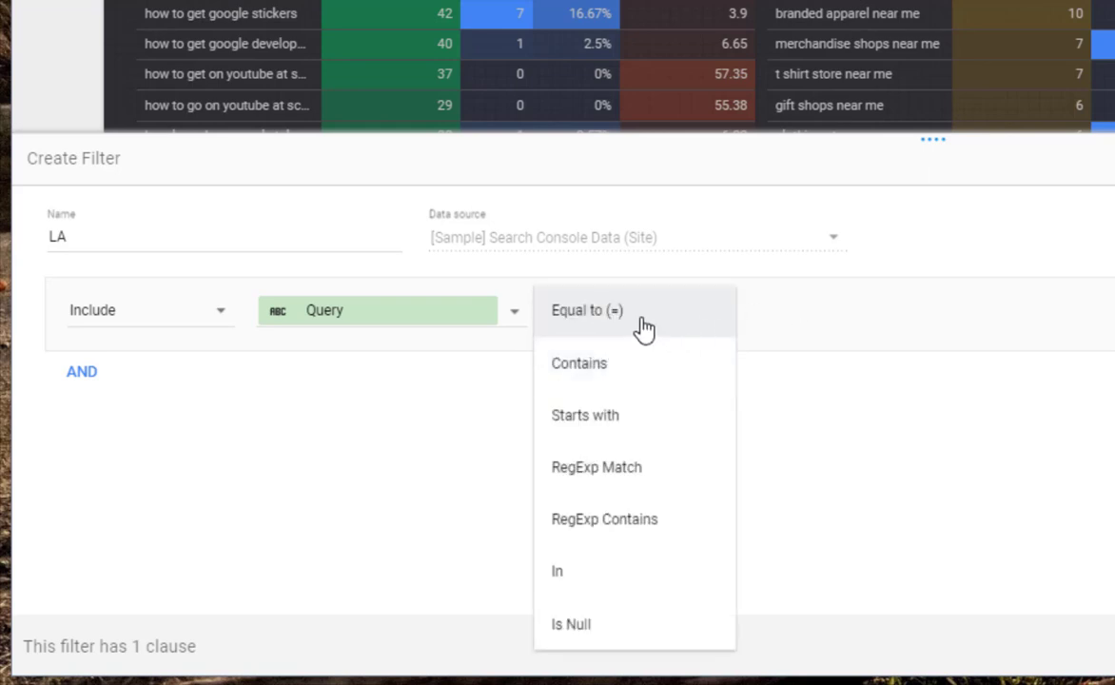
pyautogui.click(634, 314)
pyautogui.click(614, 314)
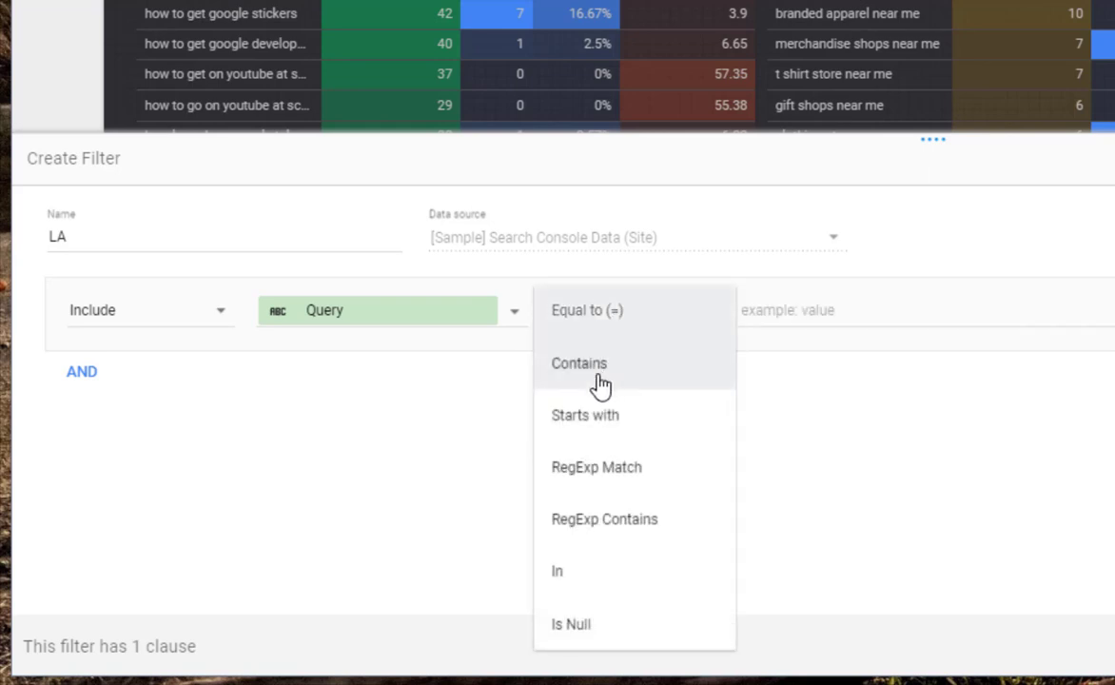
pyautogui.click(602, 386)
pyautogui.click(791, 314)
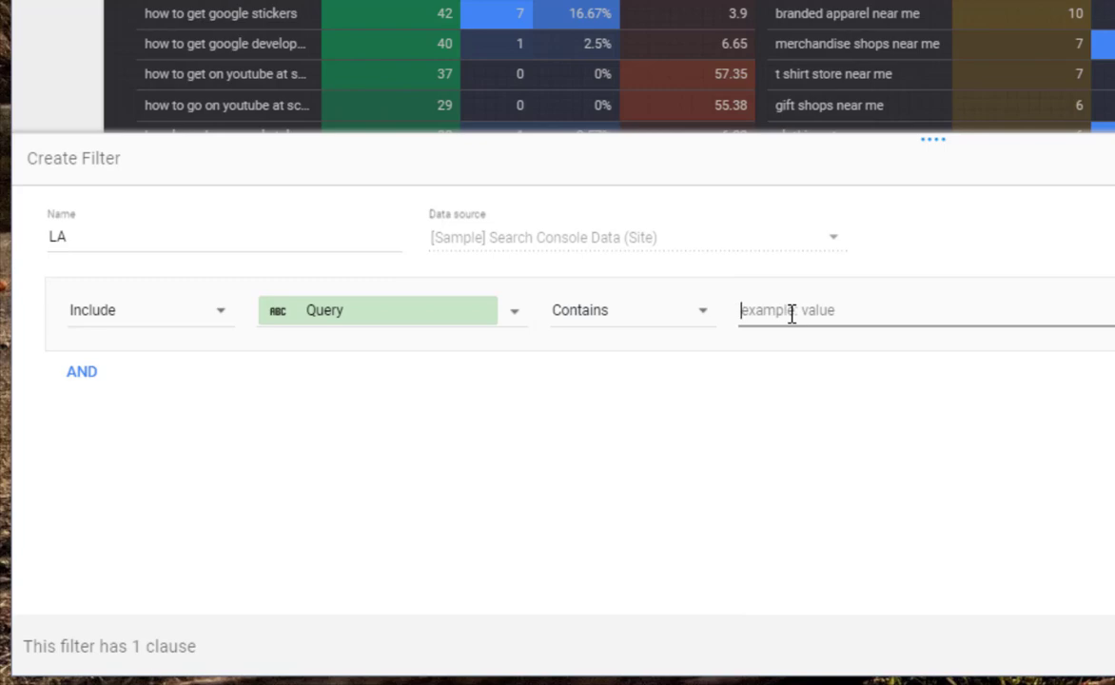
pyautogui.write('Los angele')
pyautogui.write('s')
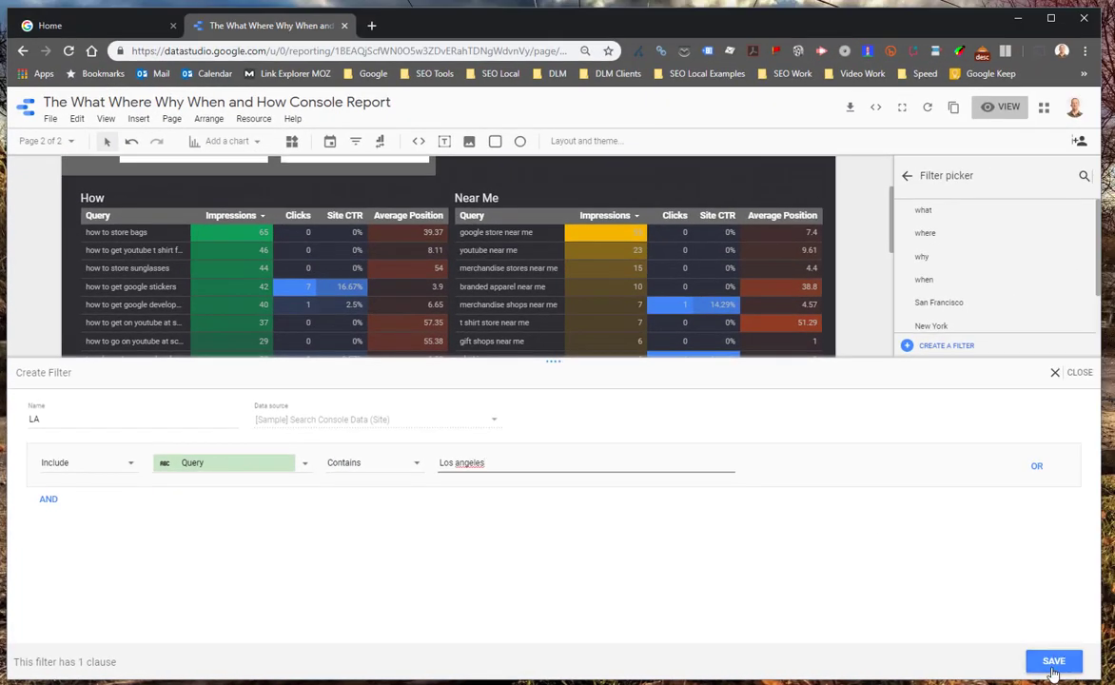
pyautogui.click(1053, 661)
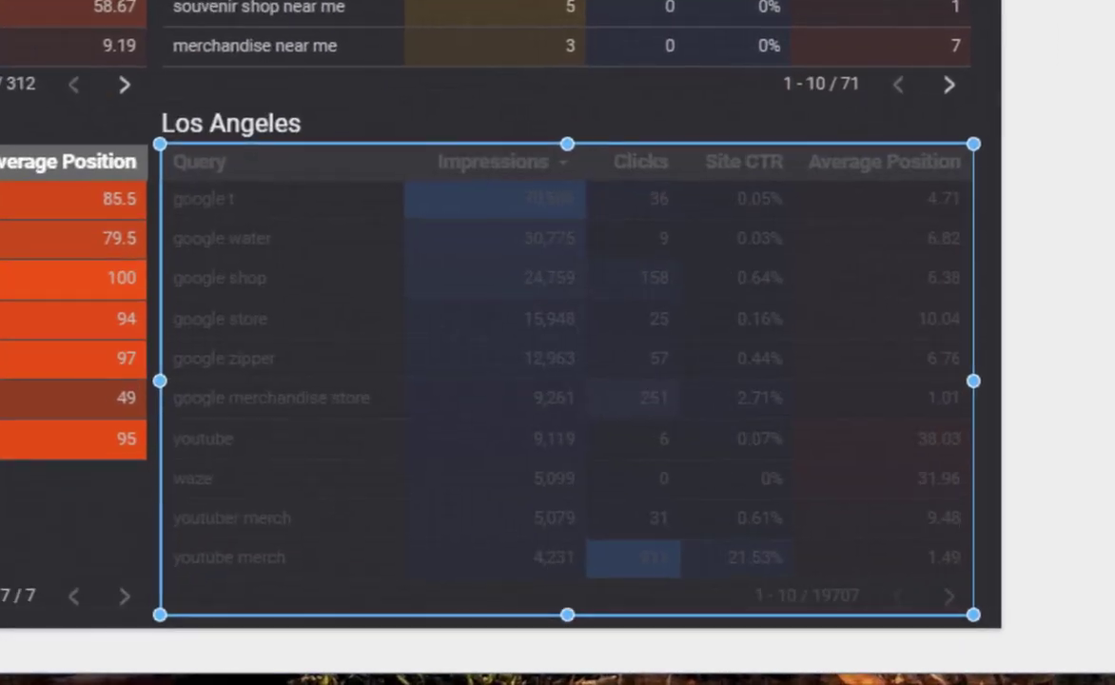